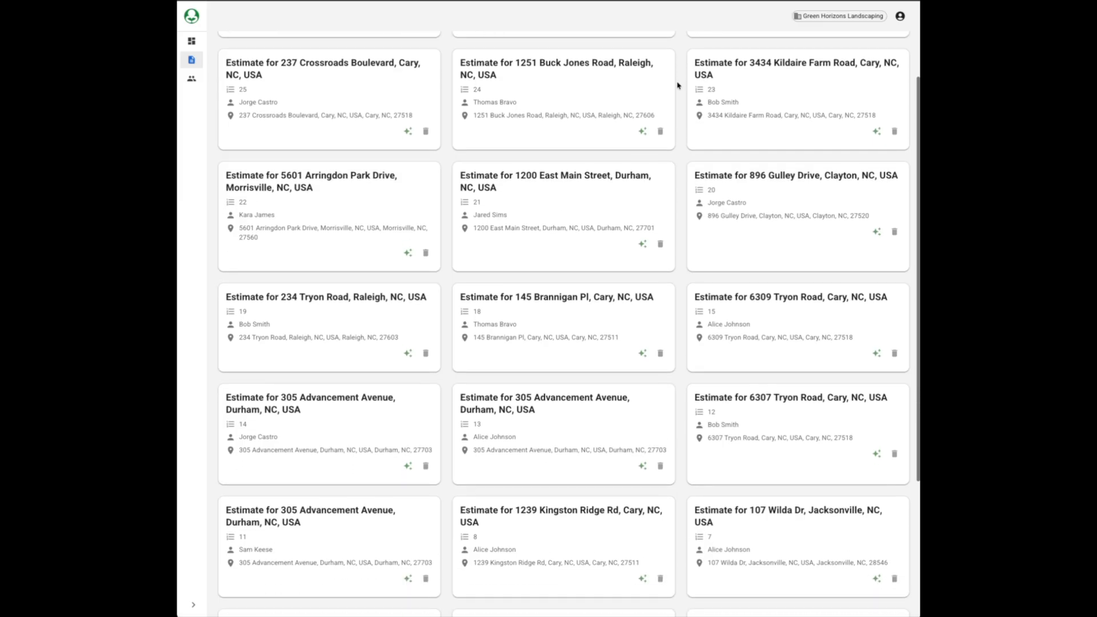
Open the first estimate in the Estimates list and review its client and project address
{"action": "scroll", "coordinate": [677, 85], "scroll_direction": "up", "scroll_amount": 4}
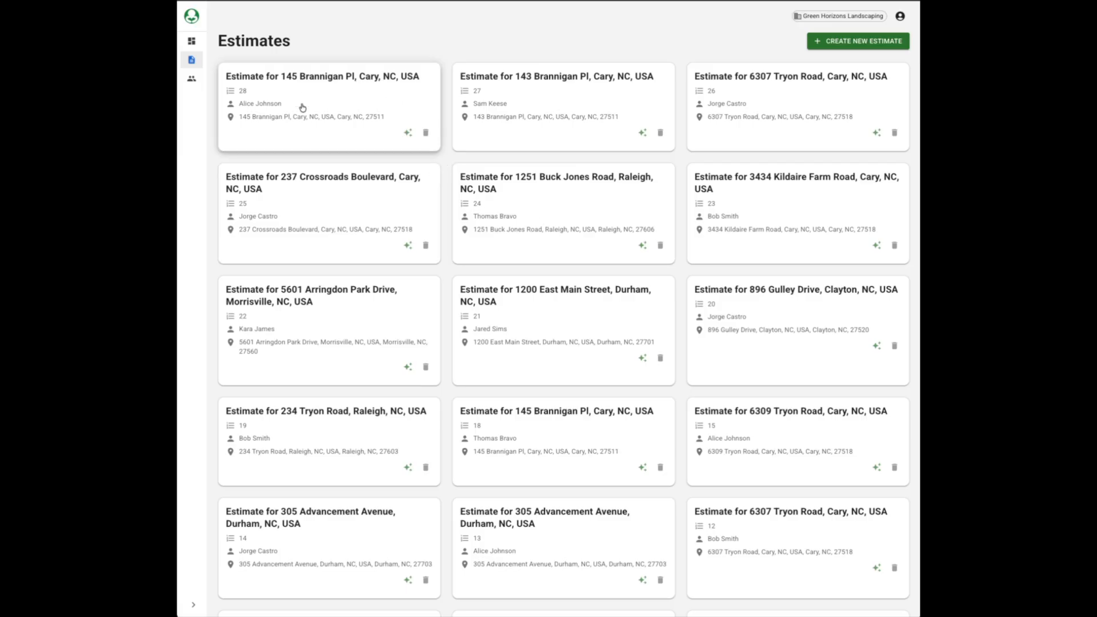
{"action": "left_click", "coordinate": [337, 81]}
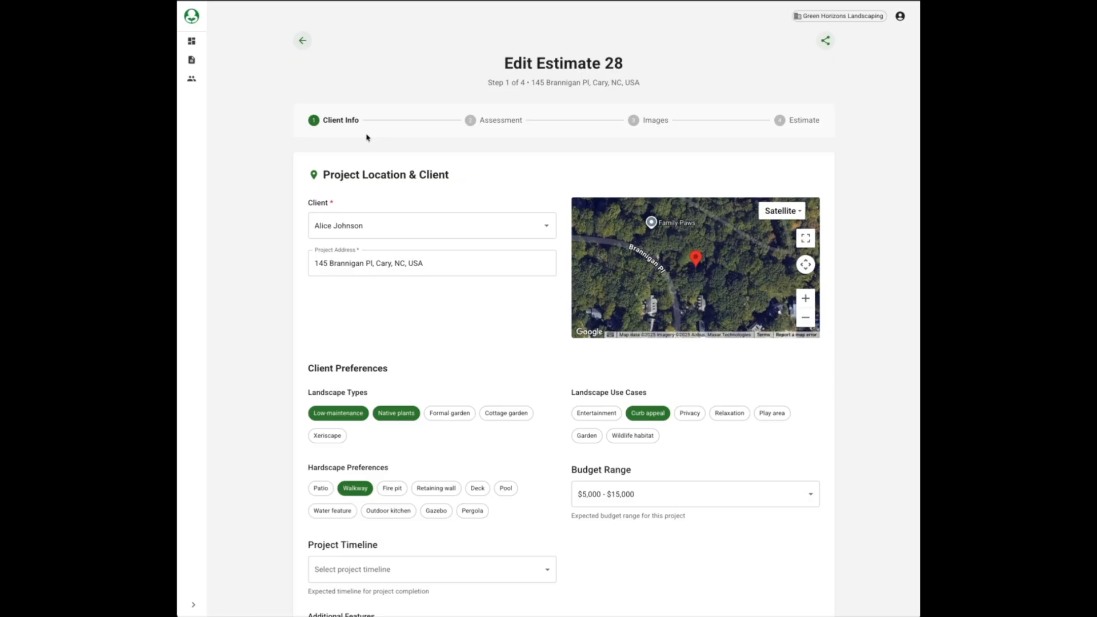
{"action": "scroll", "coordinate": [432, 160], "scroll_direction": "down", "scroll_amount": 1}
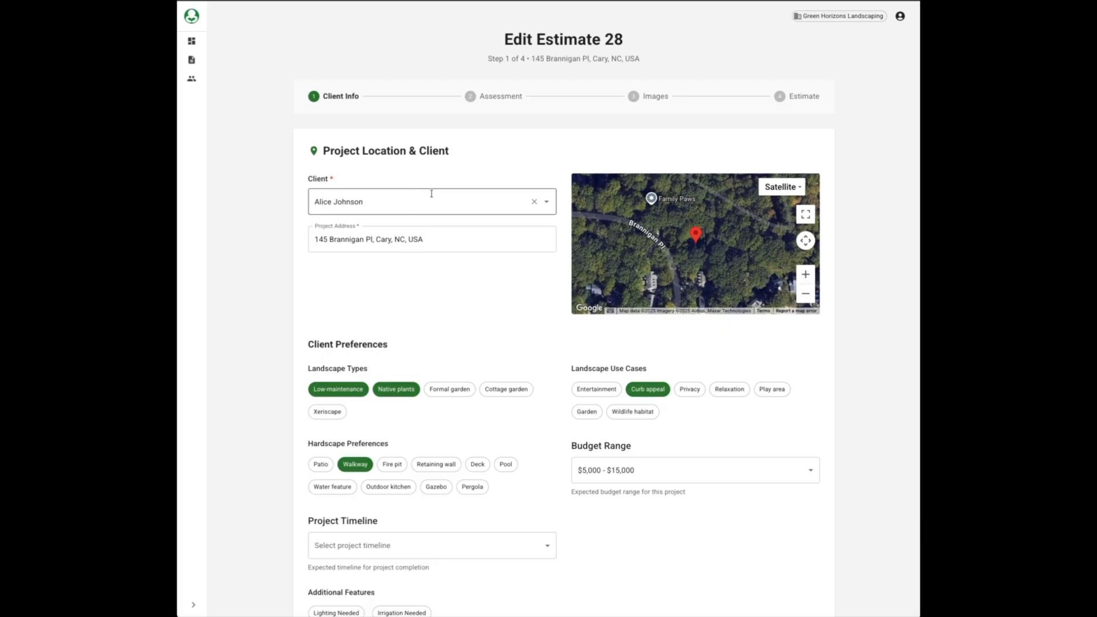
{"action": "left_click", "coordinate": [407, 239]}
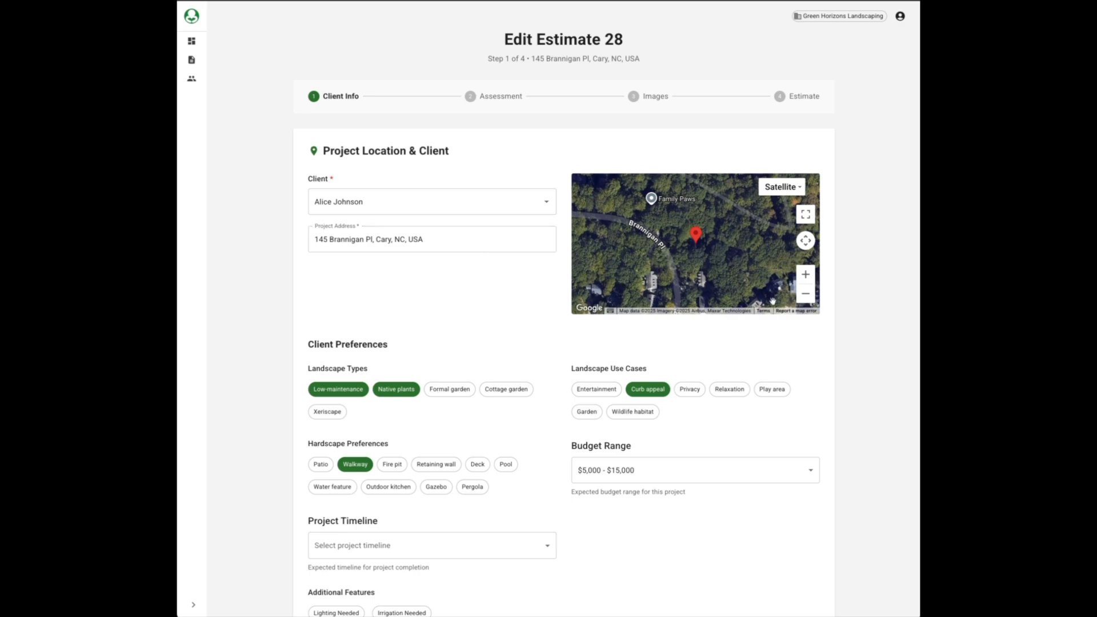
Inspect the project location on the satellite map at closer zoom levels
{"action": "left_click", "coordinate": [804, 275]}
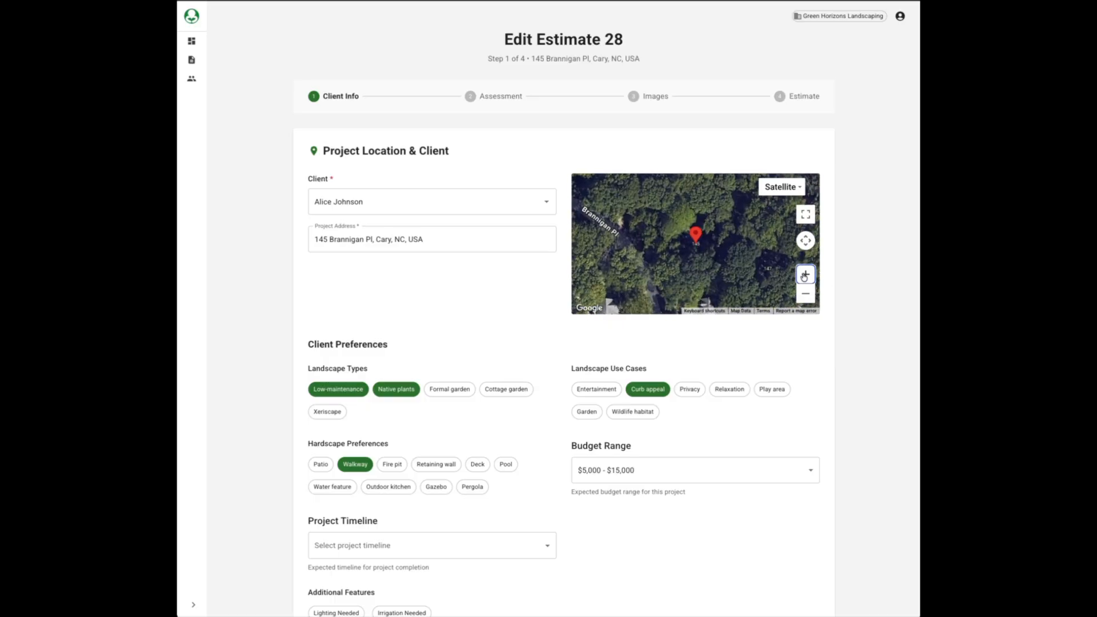
{"action": "left_click", "coordinate": [804, 276]}
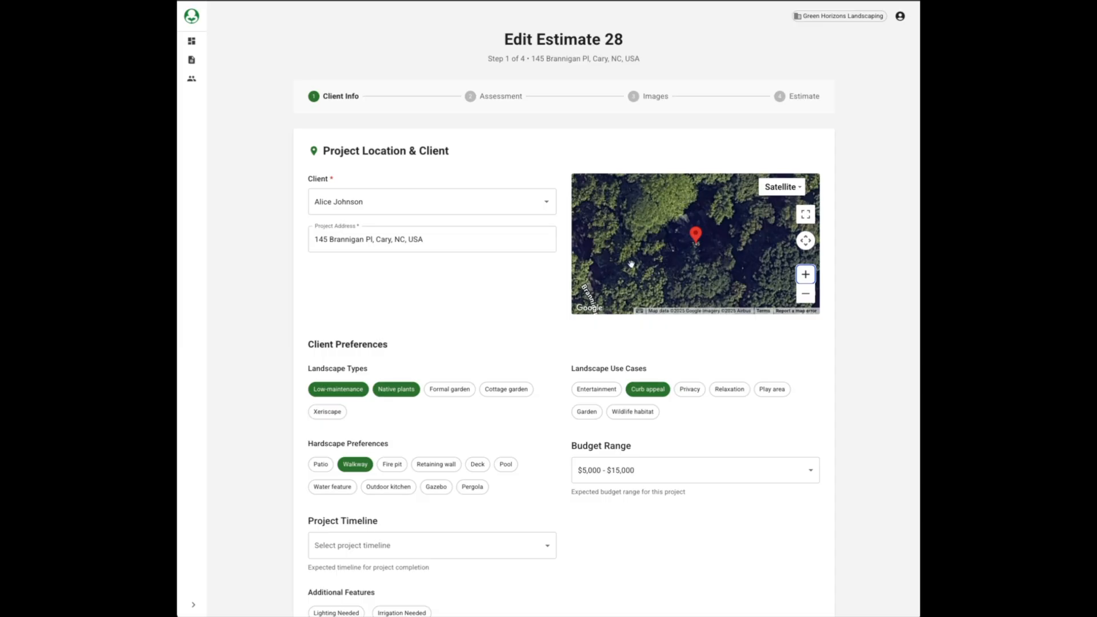
{"action": "left_click", "coordinate": [806, 299]}
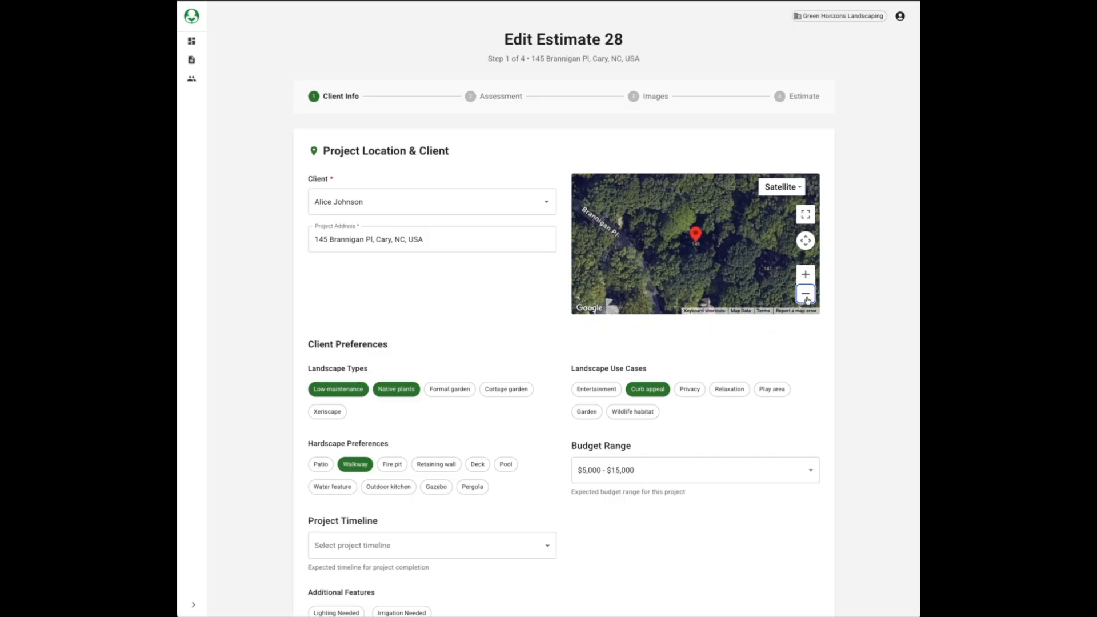
Review the client preferences, including landscape types, the budget range choices and the additional notes
{"action": "scroll", "coordinate": [848, 342], "scroll_direction": "down", "scroll_amount": 1}
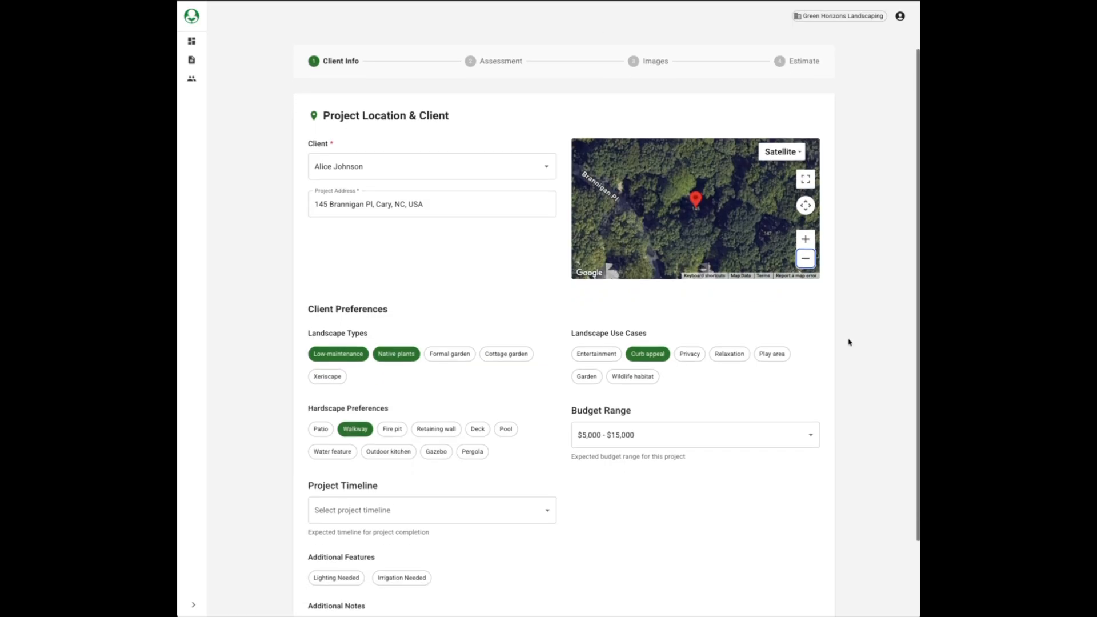
{"action": "scroll", "coordinate": [848, 342], "scroll_direction": "down", "scroll_amount": 2}
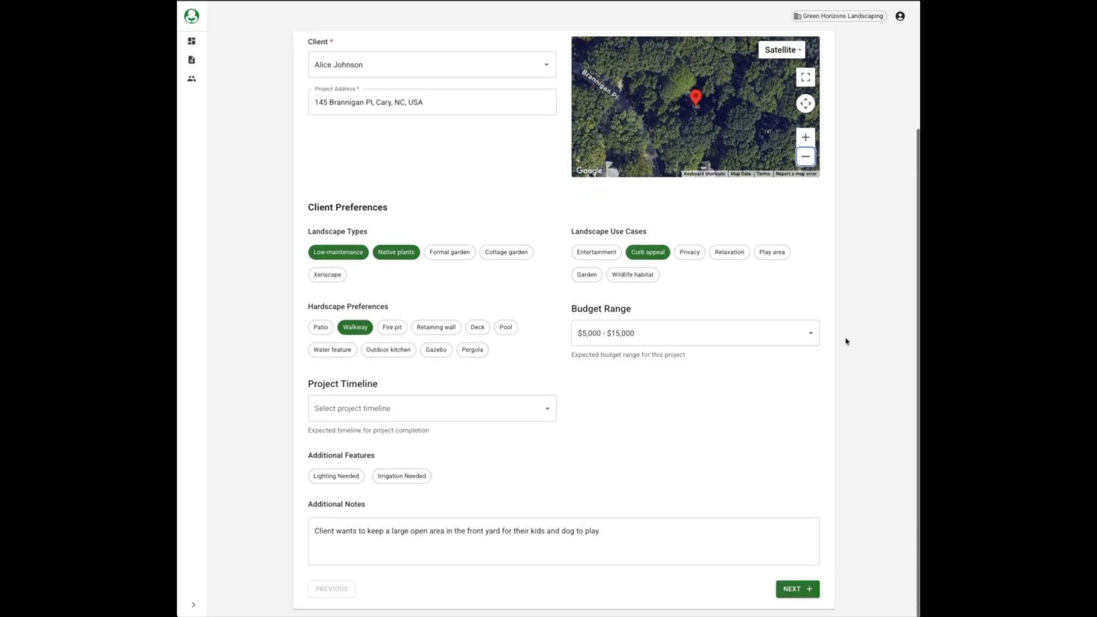
{"action": "left_click", "coordinate": [311, 233]}
{"action": "left_click_drag", "start_coordinate": [311, 233], "coordinate": [379, 234]}
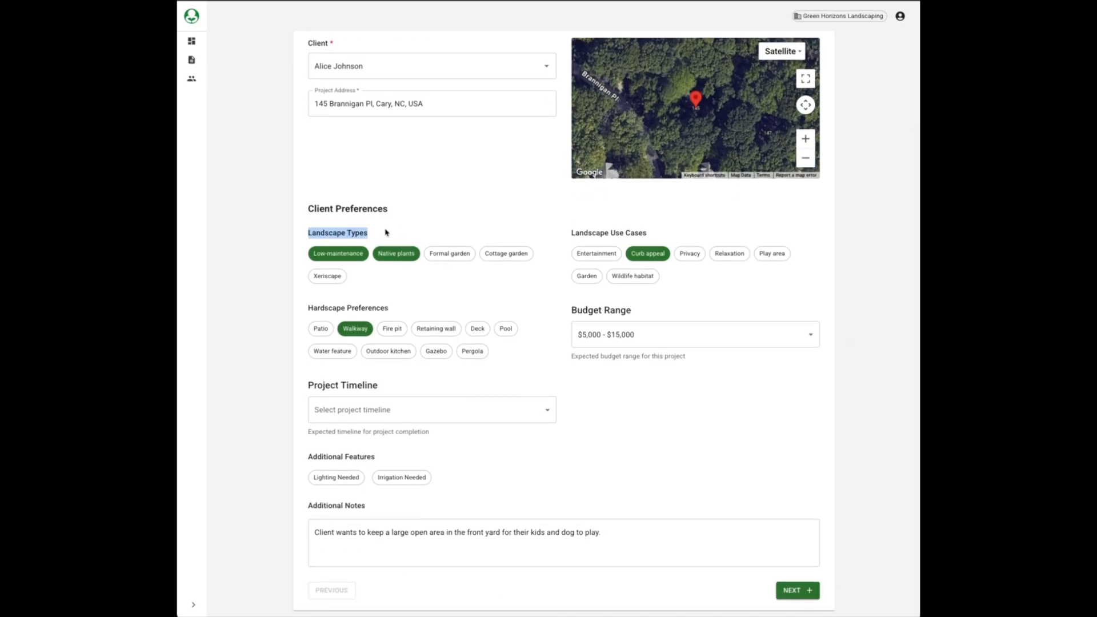
{"action": "left_click", "coordinate": [386, 233]}
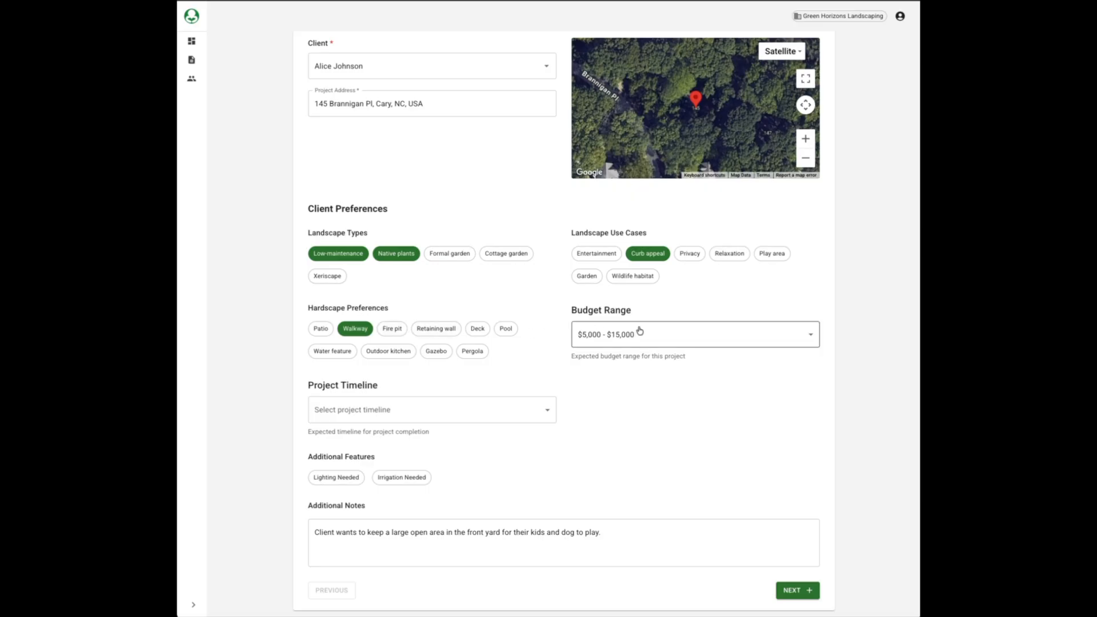
{"action": "left_click", "coordinate": [667, 342]}
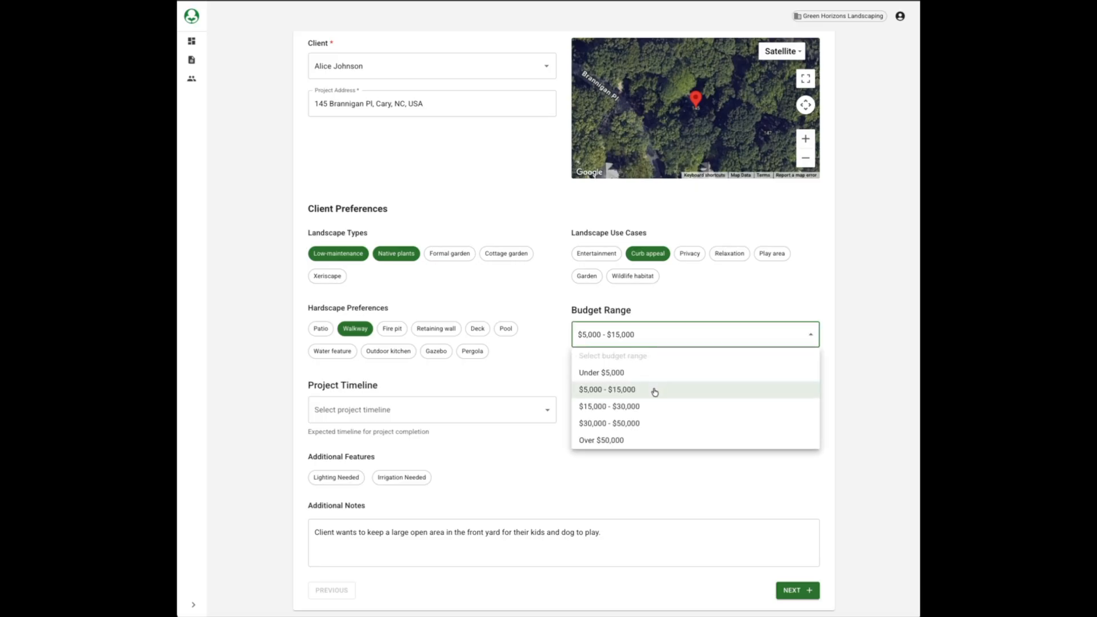
{"action": "left_click", "coordinate": [678, 309]}
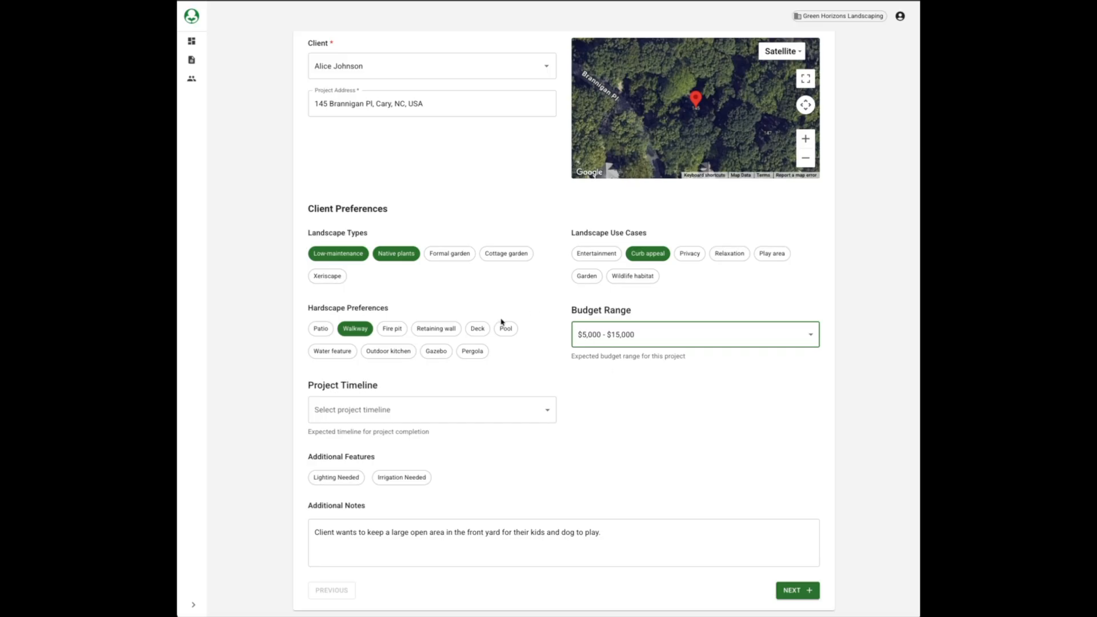
{"action": "left_click", "coordinate": [638, 537]}
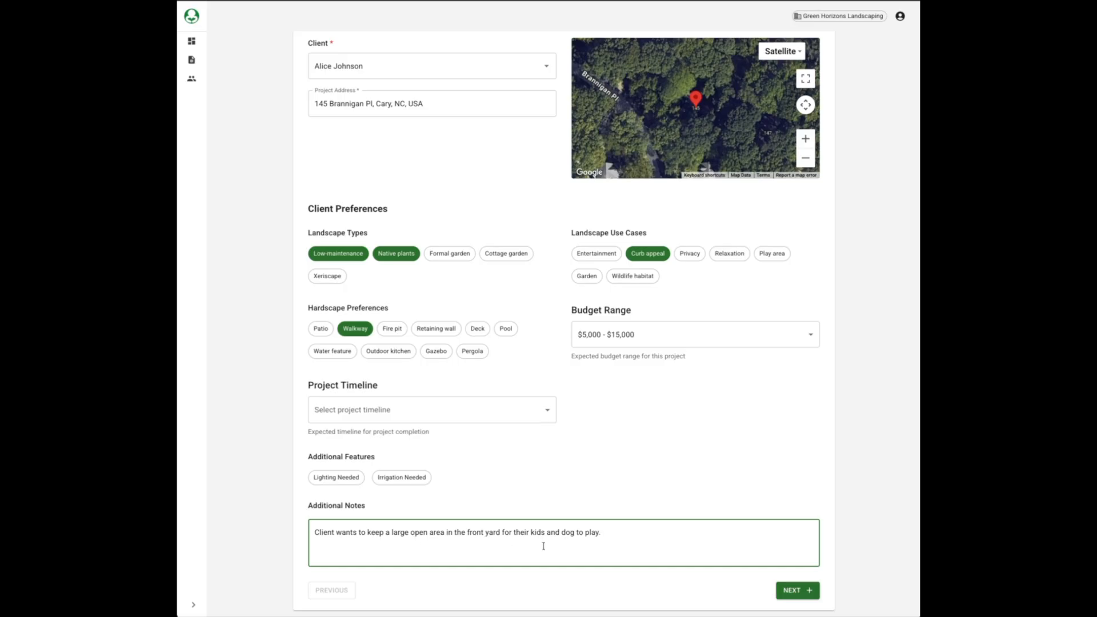
{"action": "scroll", "coordinate": [737, 534], "scroll_direction": "up", "scroll_amount": 3}
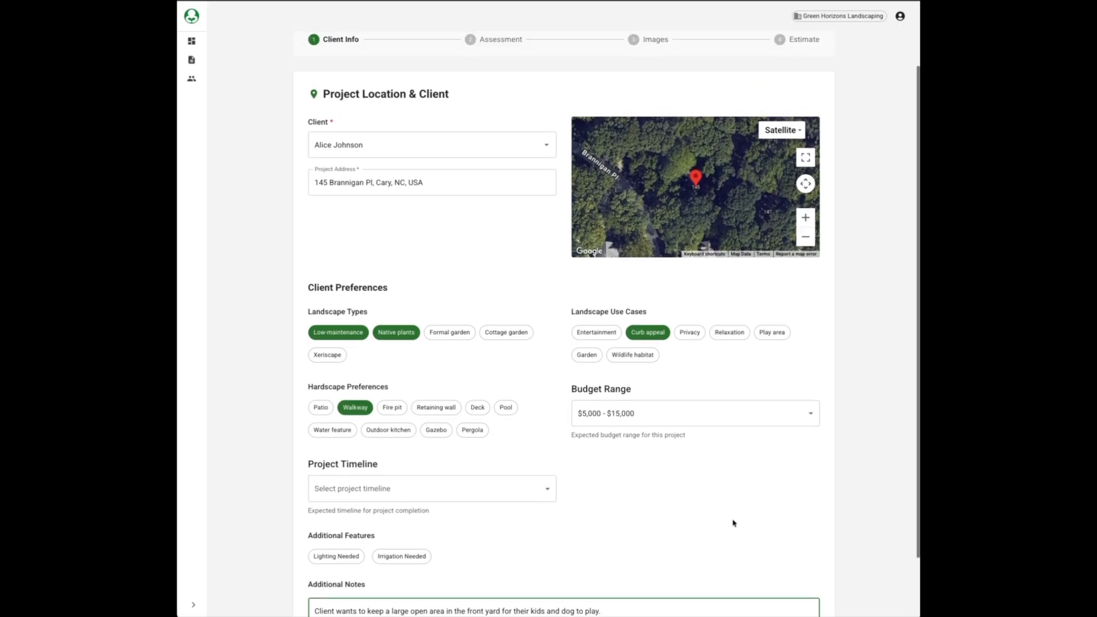
Go to the estimate's Assessment stage and check the available Sun Exposure and Topography choices
{"action": "left_click", "coordinate": [489, 91]}
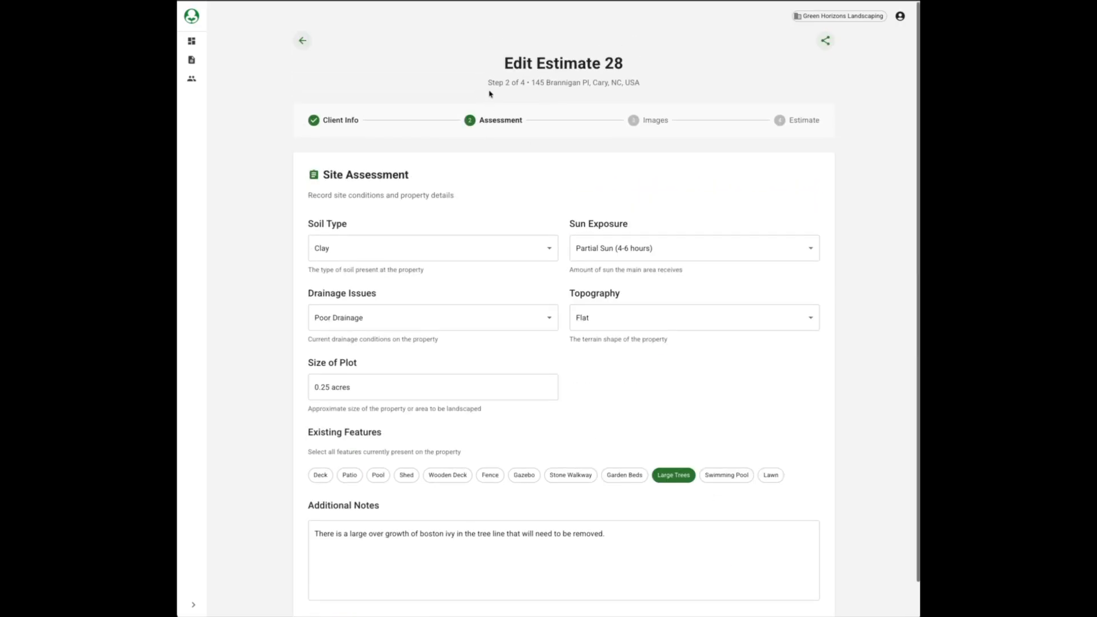
{"action": "scroll", "coordinate": [527, 202], "scroll_direction": "down", "scroll_amount": 1}
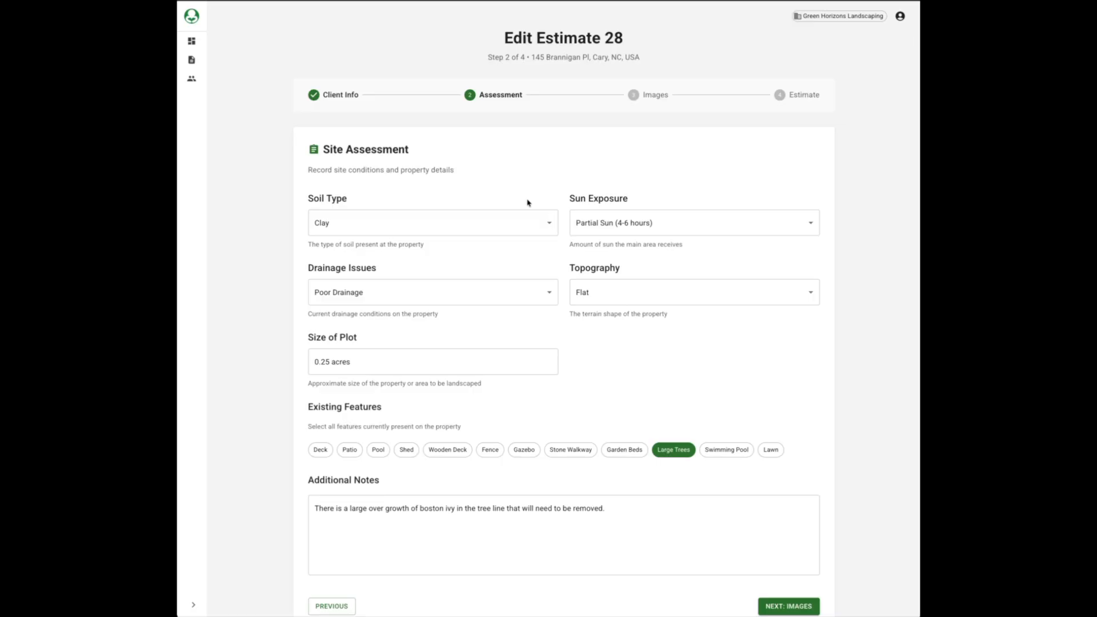
{"action": "scroll", "coordinate": [527, 203], "scroll_direction": "down", "scroll_amount": 1}
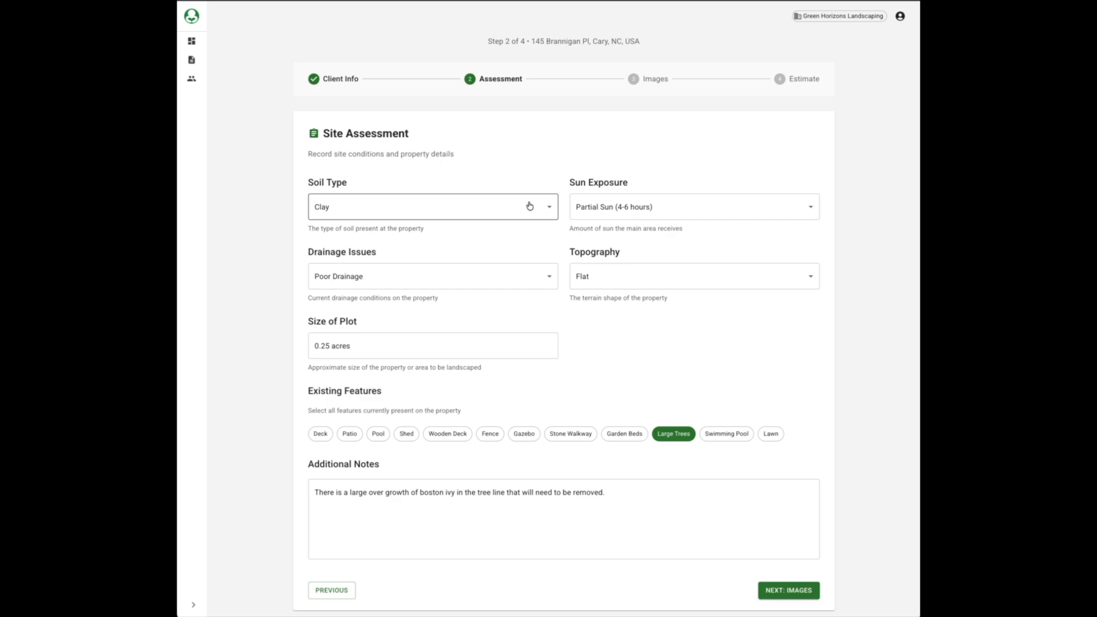
{"action": "left_click", "coordinate": [735, 216]}
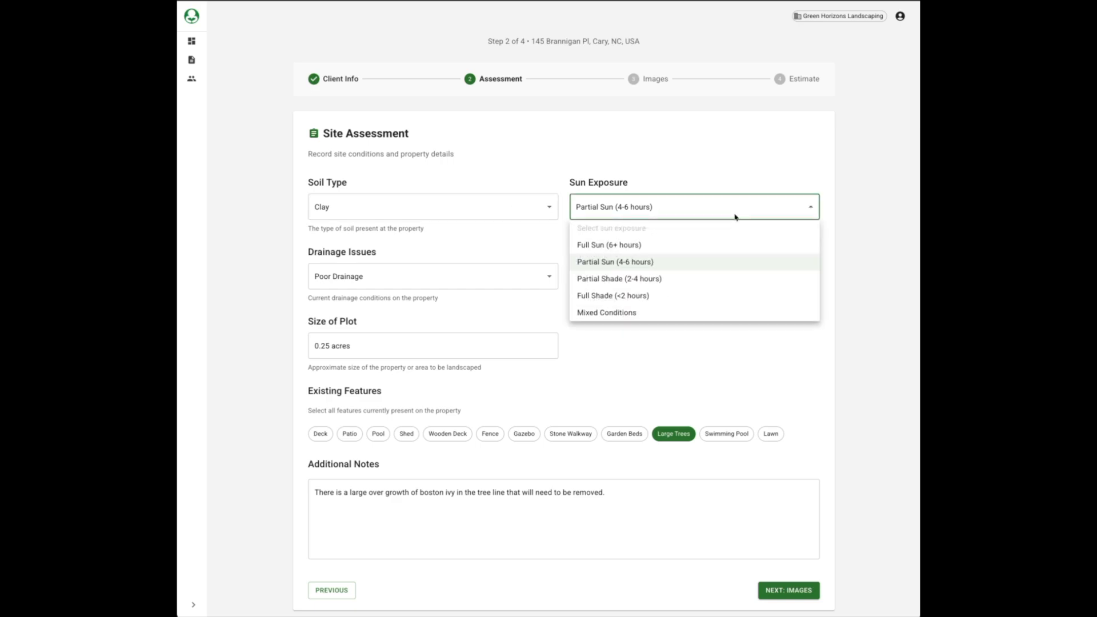
{"action": "left_click", "coordinate": [717, 180]}
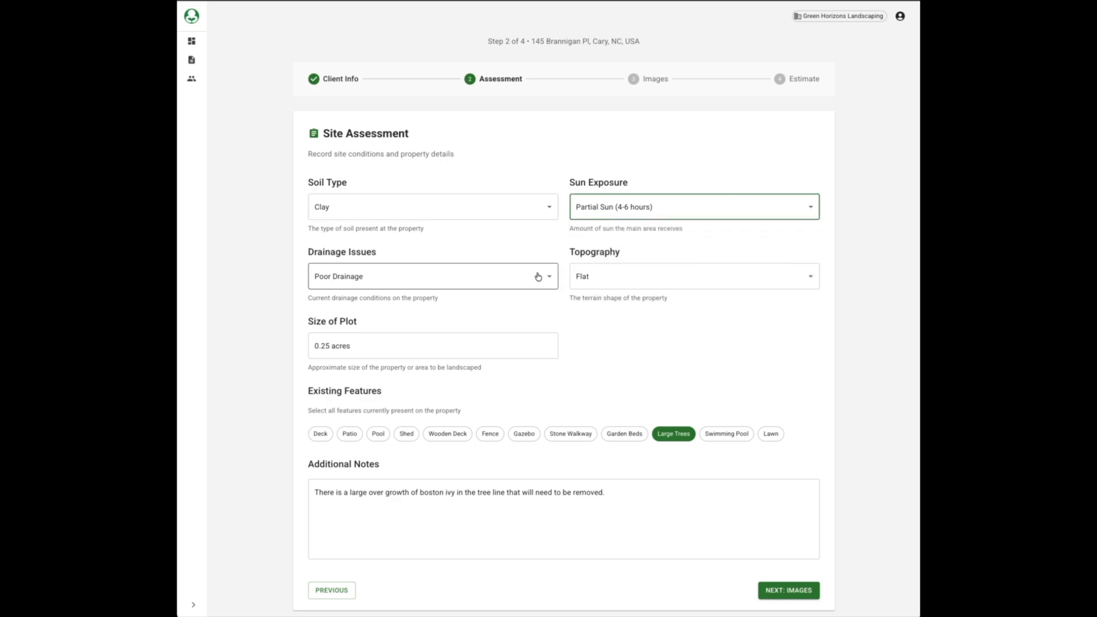
{"action": "left_click", "coordinate": [641, 285]}
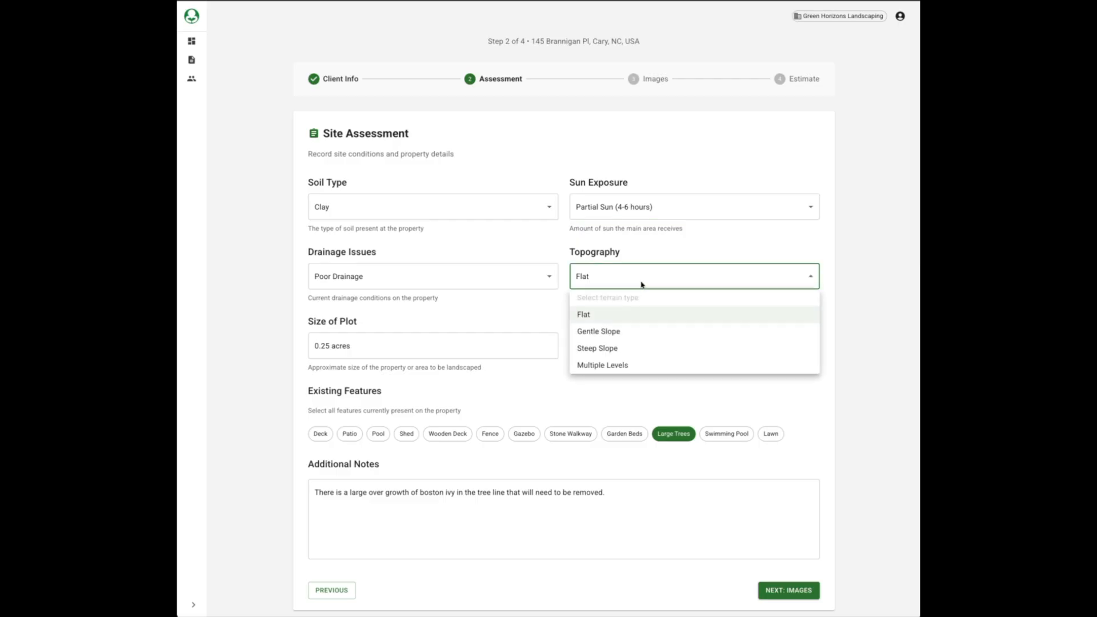
{"action": "left_click", "coordinate": [531, 309]}
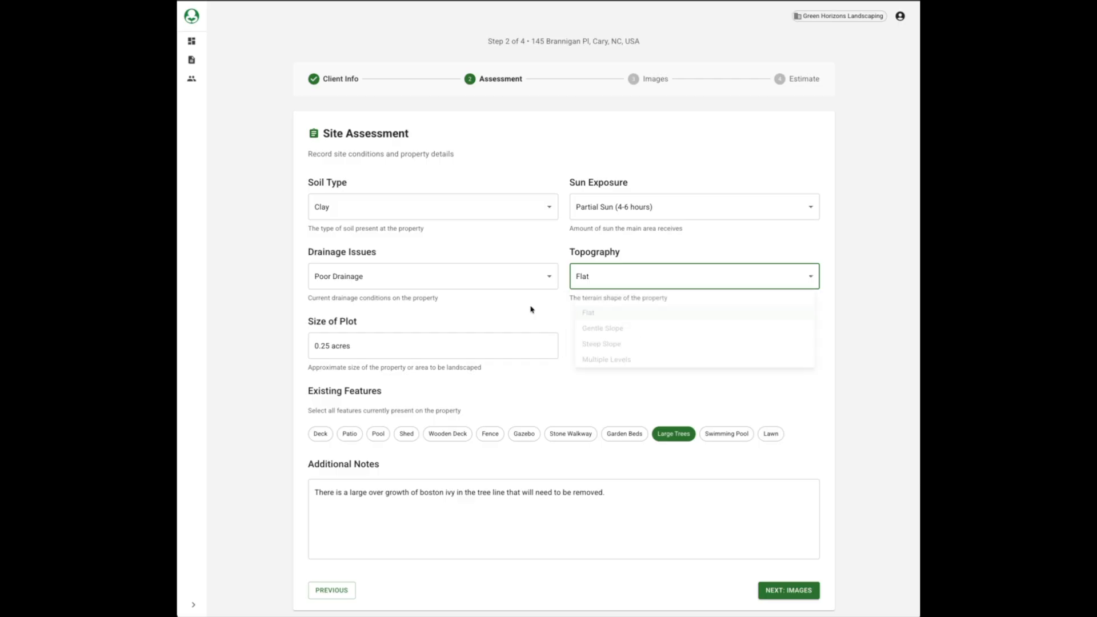
Review the plot size and the site assessment's additional notes about the Boston ivy overgrowth
{"action": "left_click", "coordinate": [403, 347]}
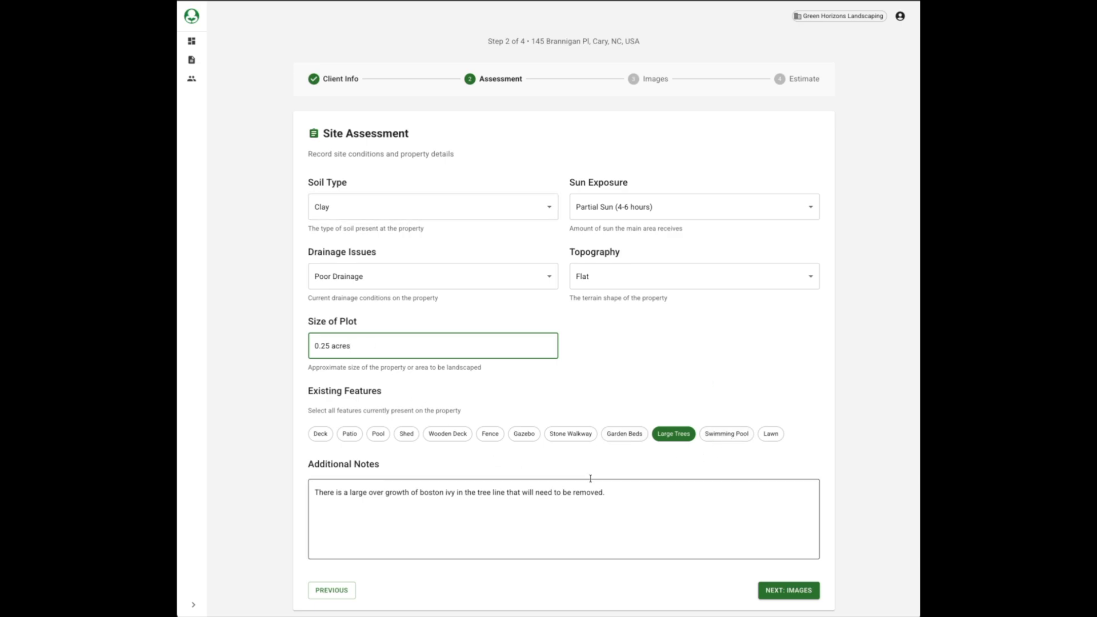
{"action": "left_click", "coordinate": [654, 498]}
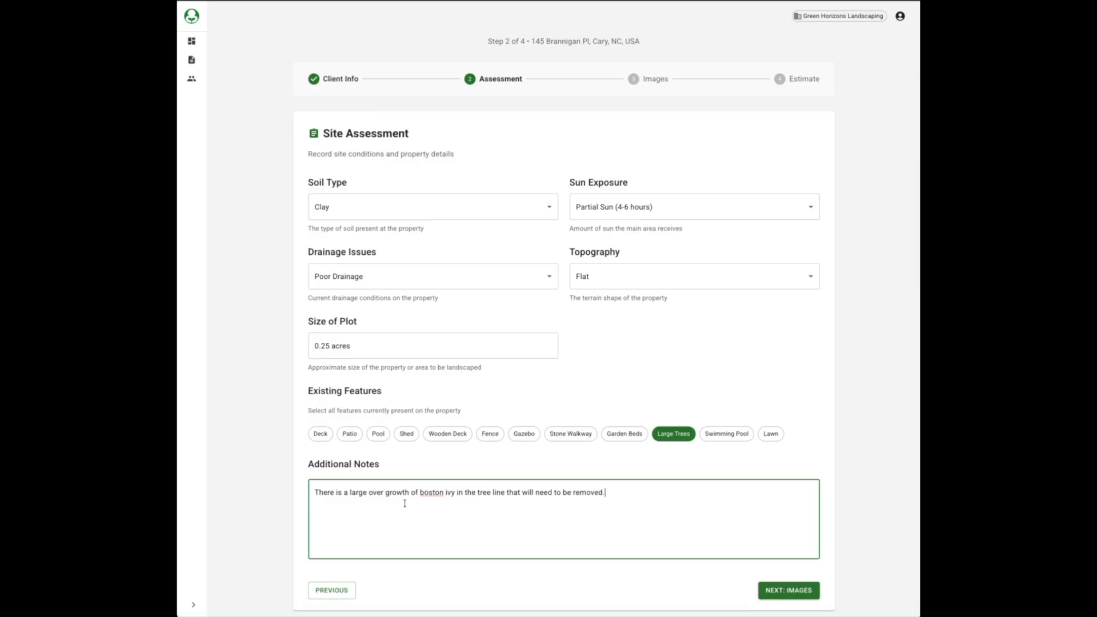
{"action": "left_click_drag", "start_coordinate": [349, 492], "coordinate": [452, 492]}
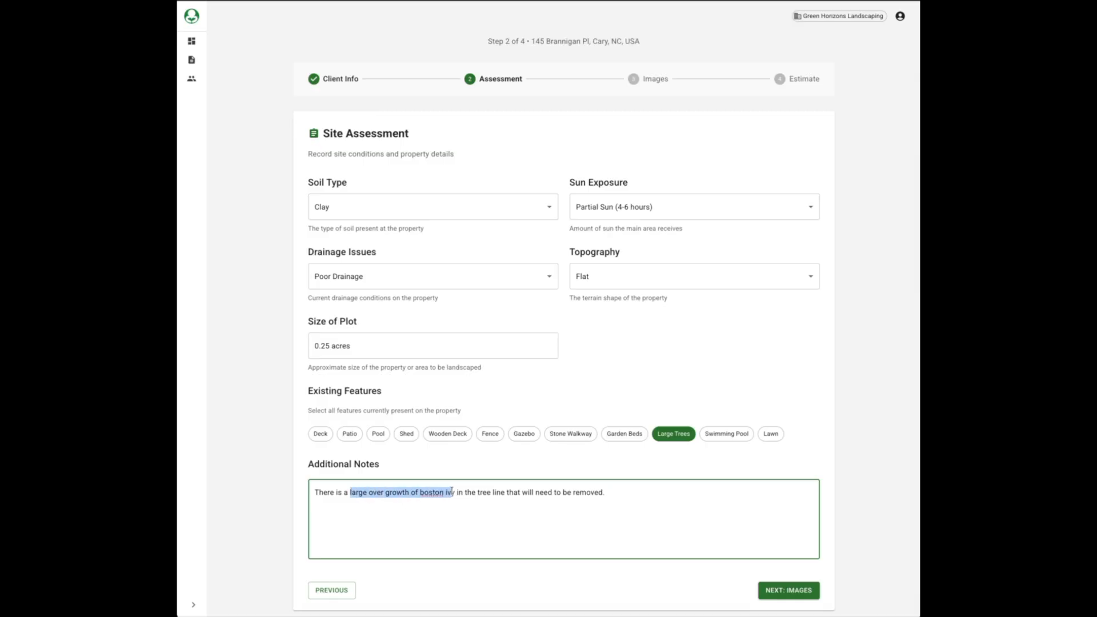
{"action": "left_click", "coordinate": [617, 498]}
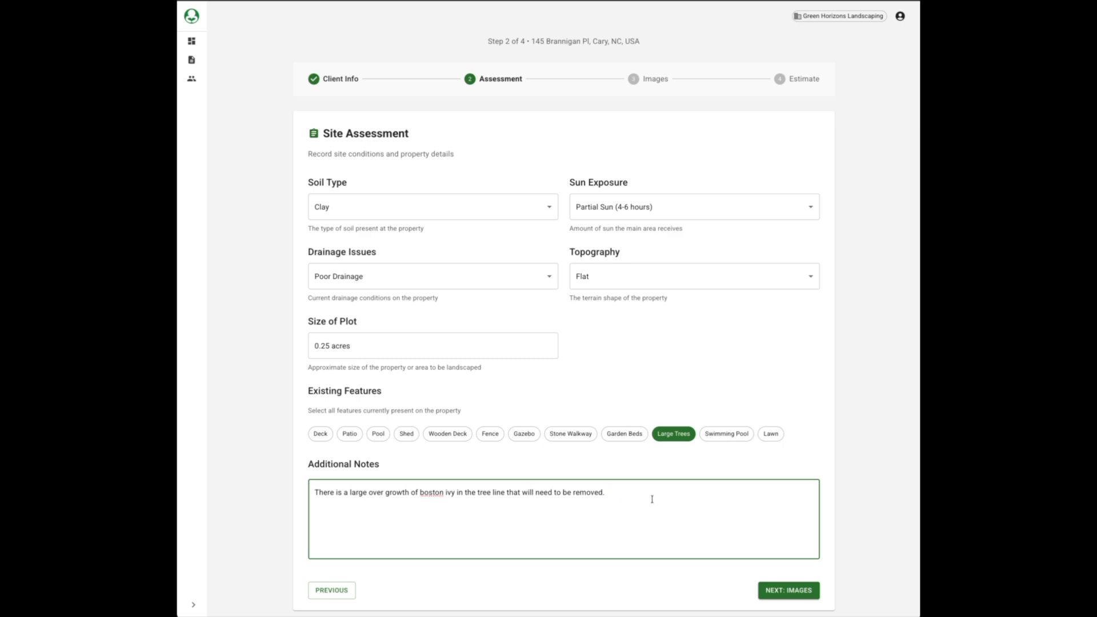
Advance to the Images stage and view the uploaded site photo at full size
{"action": "left_click", "coordinate": [797, 592]}
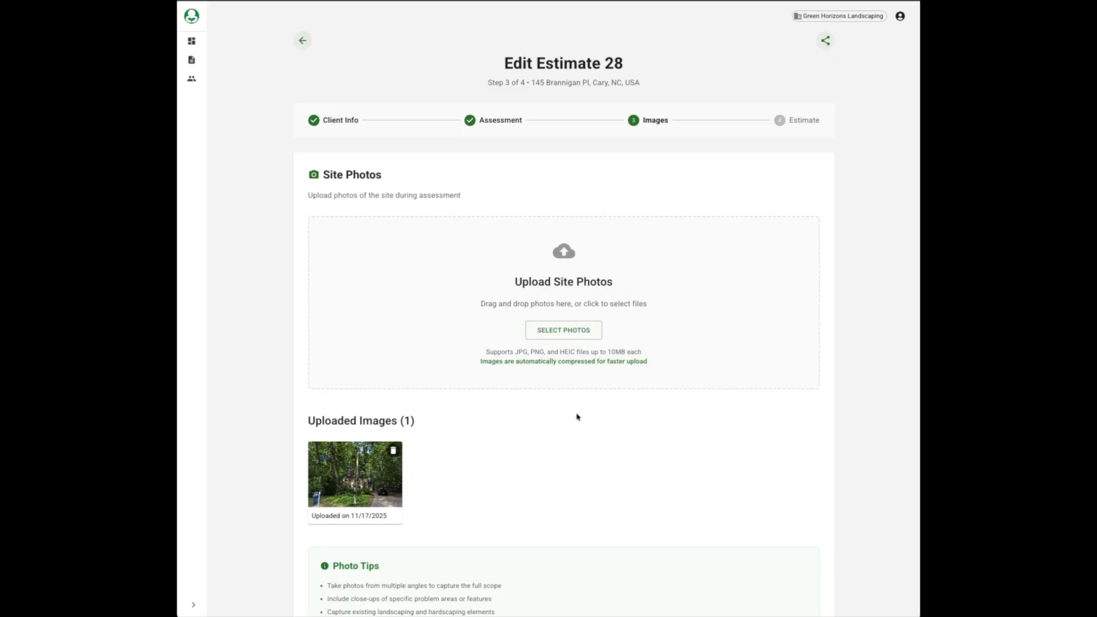
{"action": "left_click", "coordinate": [359, 475]}
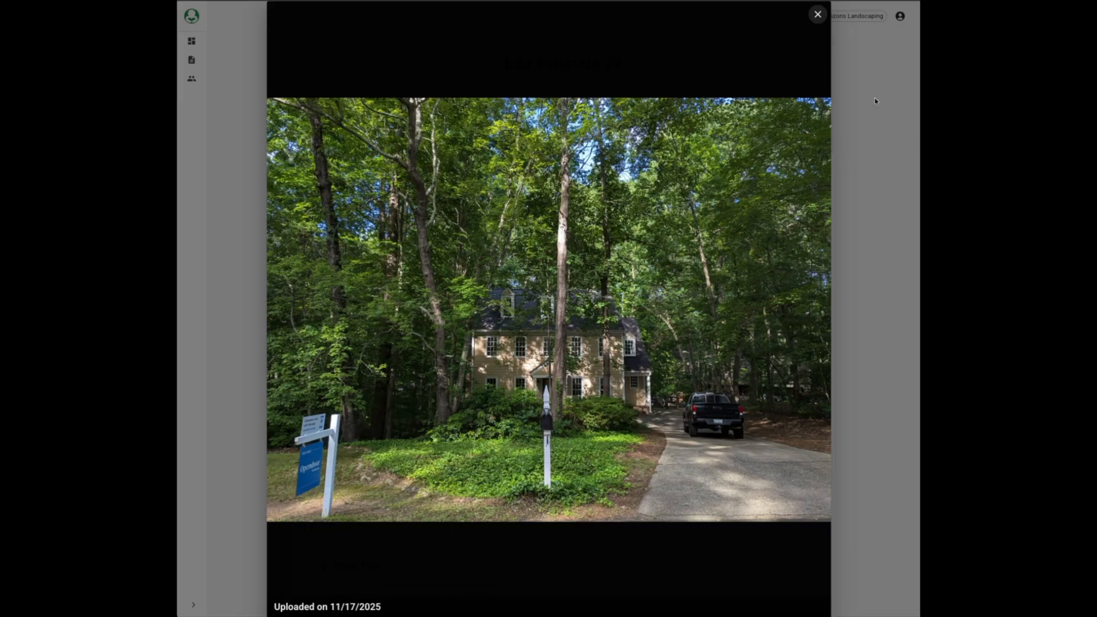
{"action": "left_click", "coordinate": [816, 15]}
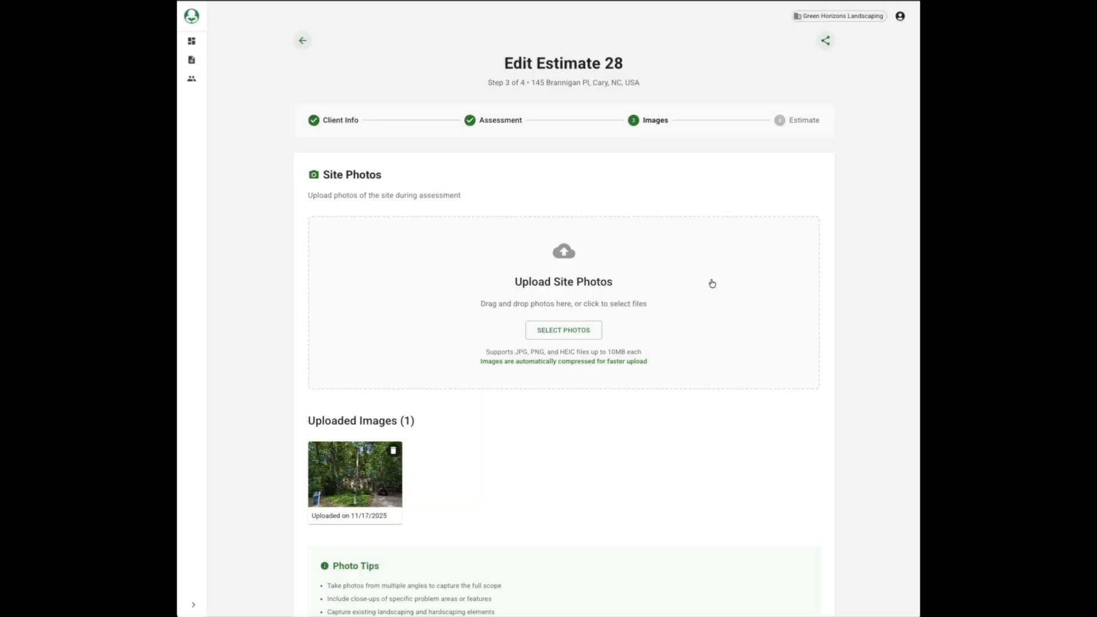
Review the AI design instructions on tree removal and pink azaleas, along with the generated design visualization
{"action": "scroll", "coordinate": [789, 394], "scroll_direction": "down", "scroll_amount": 1}
{"action": "scroll", "coordinate": [789, 395], "scroll_direction": "down", "scroll_amount": 5}
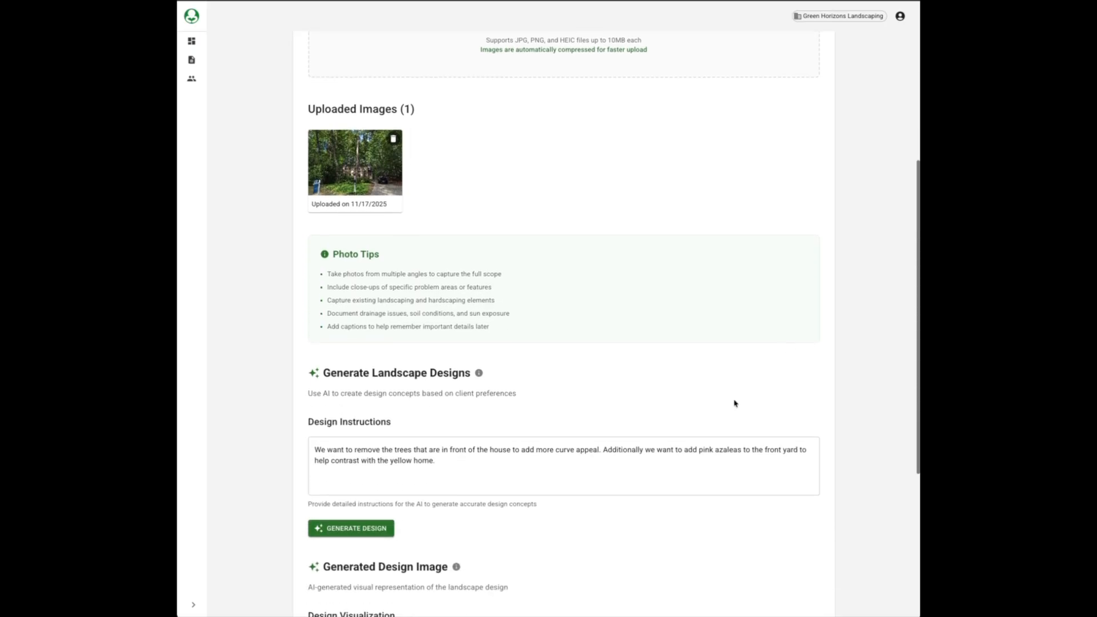
{"action": "left_click", "coordinate": [615, 465]}
{"action": "scroll", "coordinate": [617, 465], "scroll_direction": "down", "scroll_amount": 2}
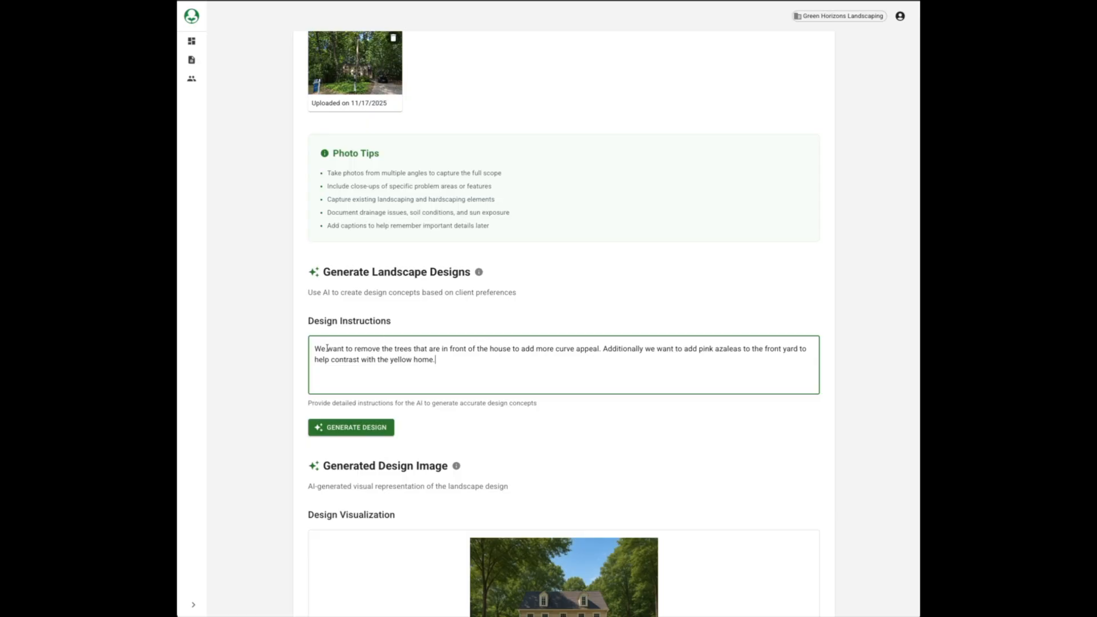
{"action": "left_click", "coordinate": [448, 349]}
{"action": "left_click", "coordinate": [377, 427]}
{"action": "scroll", "coordinate": [543, 442], "scroll_direction": "down", "scroll_amount": 3}
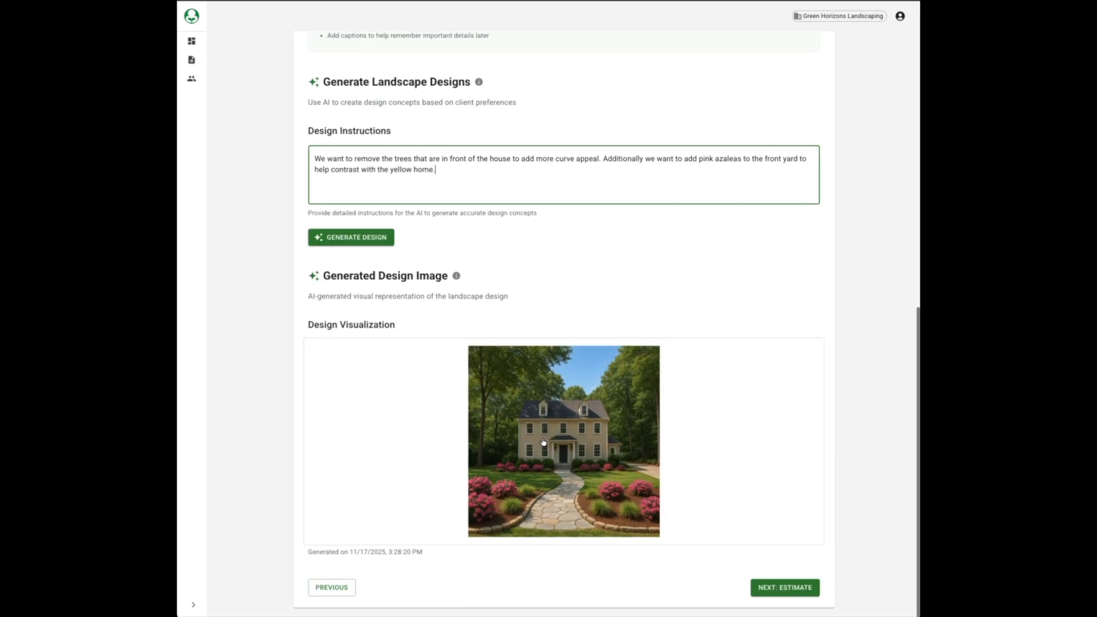
View the generated design image at full size, close it and advance to the Estimate stage
{"action": "left_click", "coordinate": [563, 441]}
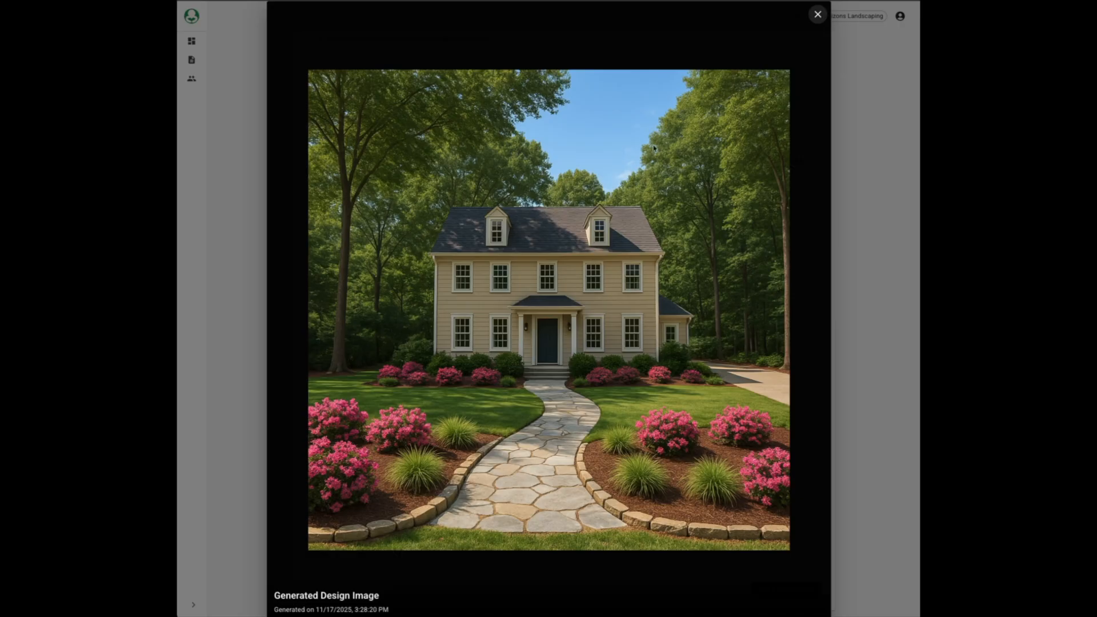
{"action": "left_click", "coordinate": [815, 14]}
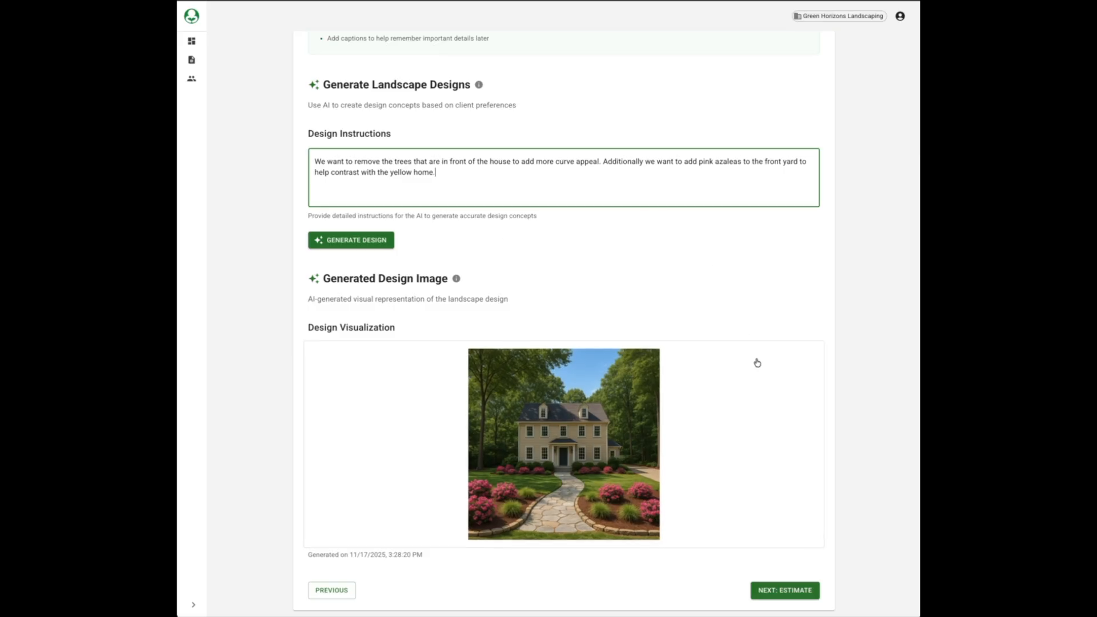
{"action": "left_click", "coordinate": [791, 588]}
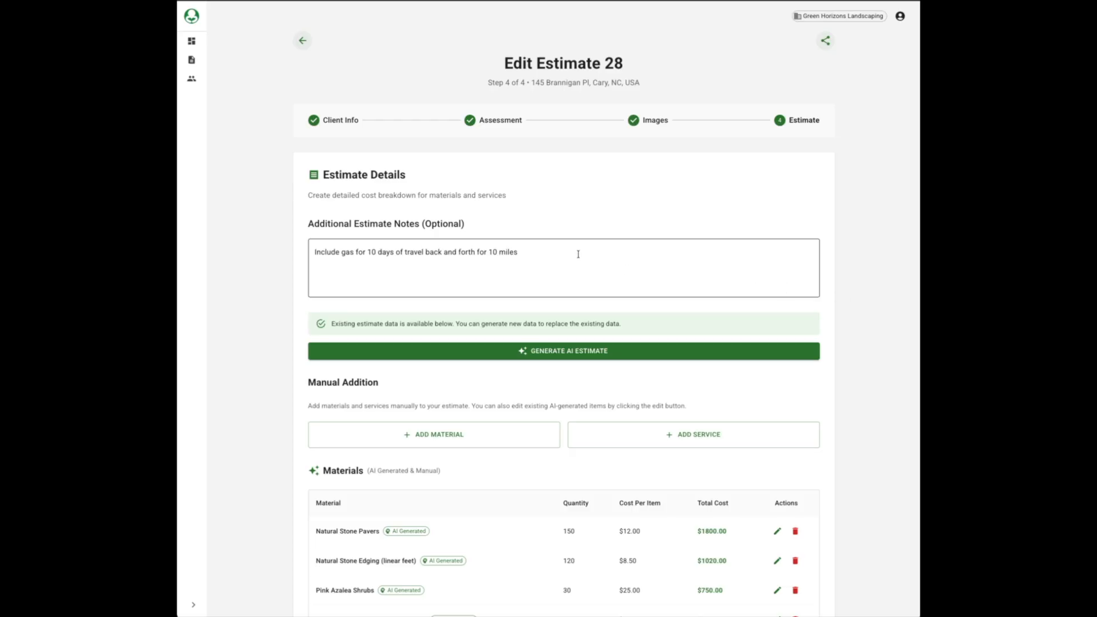
Review the additional estimate notes, the materials list and the AI generated assumptions, including the tree removal item
{"action": "left_click", "coordinate": [533, 254]}
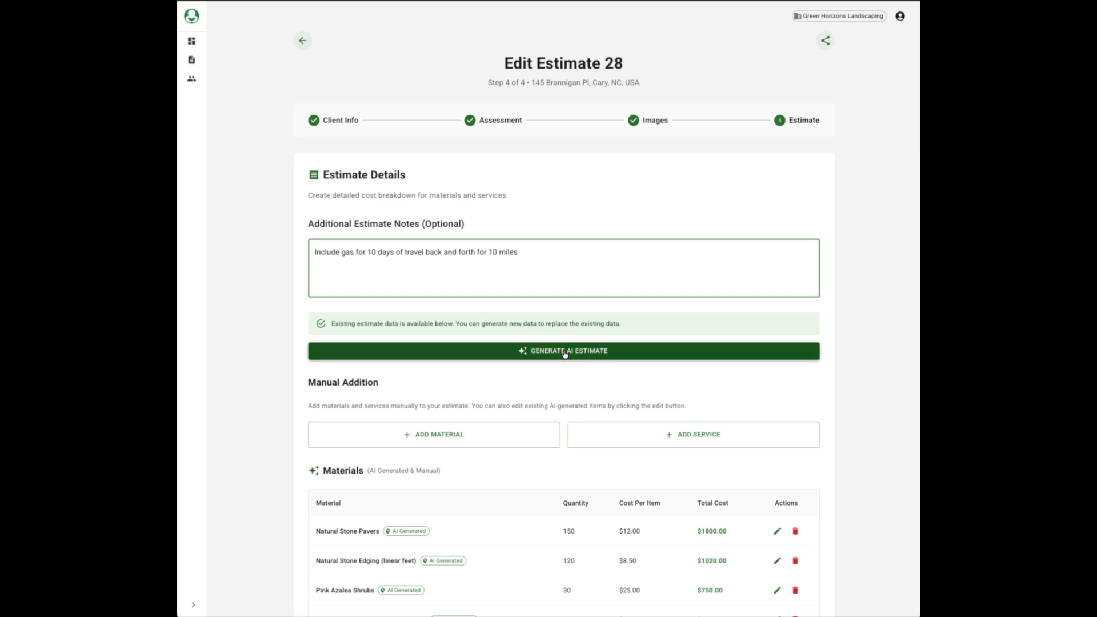
{"action": "scroll", "coordinate": [564, 353], "scroll_direction": "down", "scroll_amount": 4}
{"action": "scroll", "coordinate": [564, 354], "scroll_direction": "down", "scroll_amount": 3}
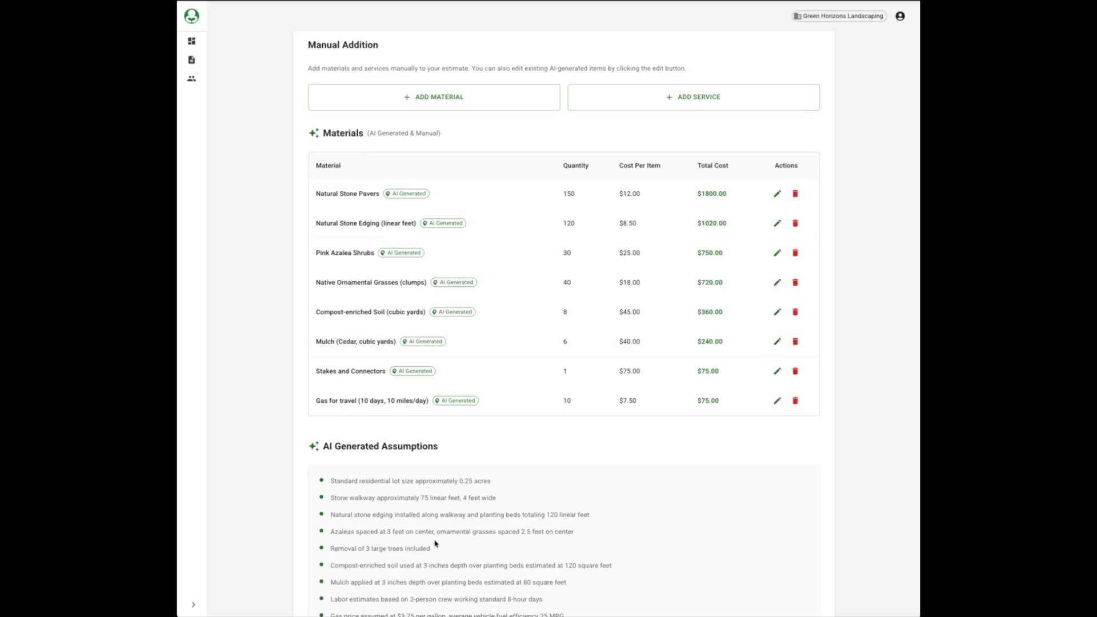
{"action": "scroll", "coordinate": [435, 542], "scroll_direction": "down", "scroll_amount": 1}
{"action": "scroll", "coordinate": [435, 543], "scroll_direction": "down", "scroll_amount": 3}
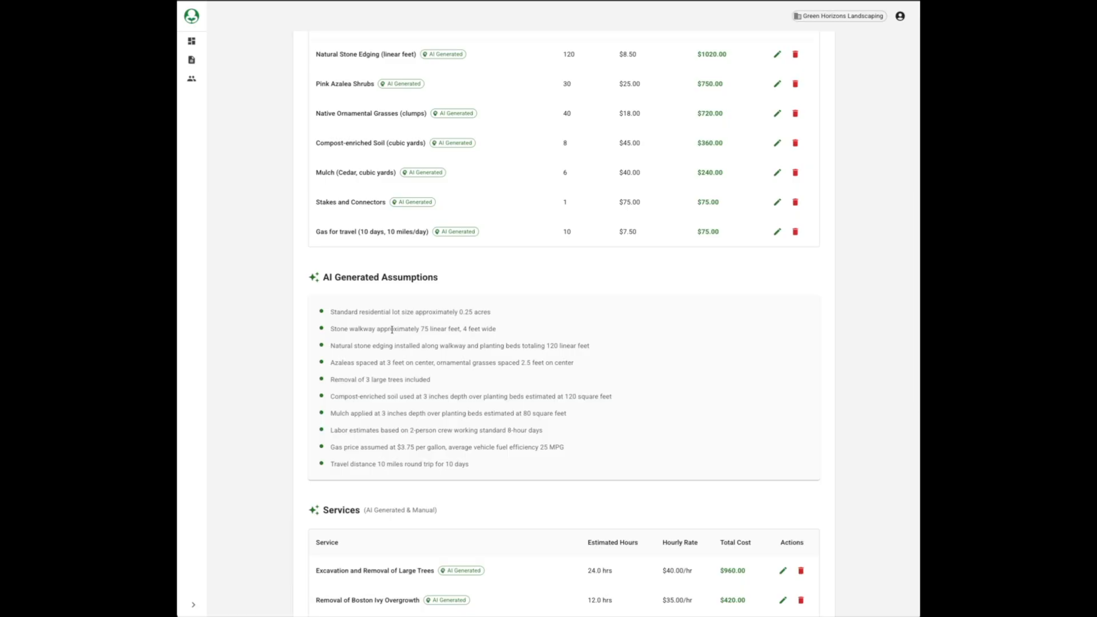
{"action": "left_click_drag", "start_coordinate": [344, 379], "coordinate": [368, 376]}
{"action": "left_click", "coordinate": [444, 379]}
Open the Natural Stone Pavers material for editing to view its quantity and cost fields, and cancel without changes
{"action": "scroll", "coordinate": [432, 383], "scroll_direction": "up", "scroll_amount": 1}
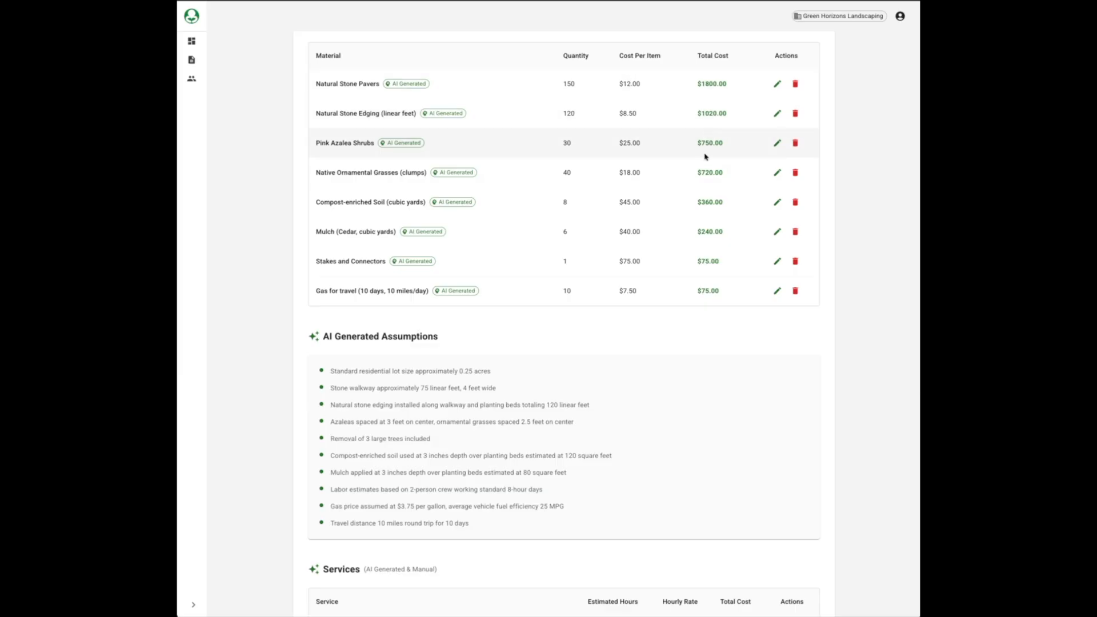
{"action": "left_click", "coordinate": [775, 85]}
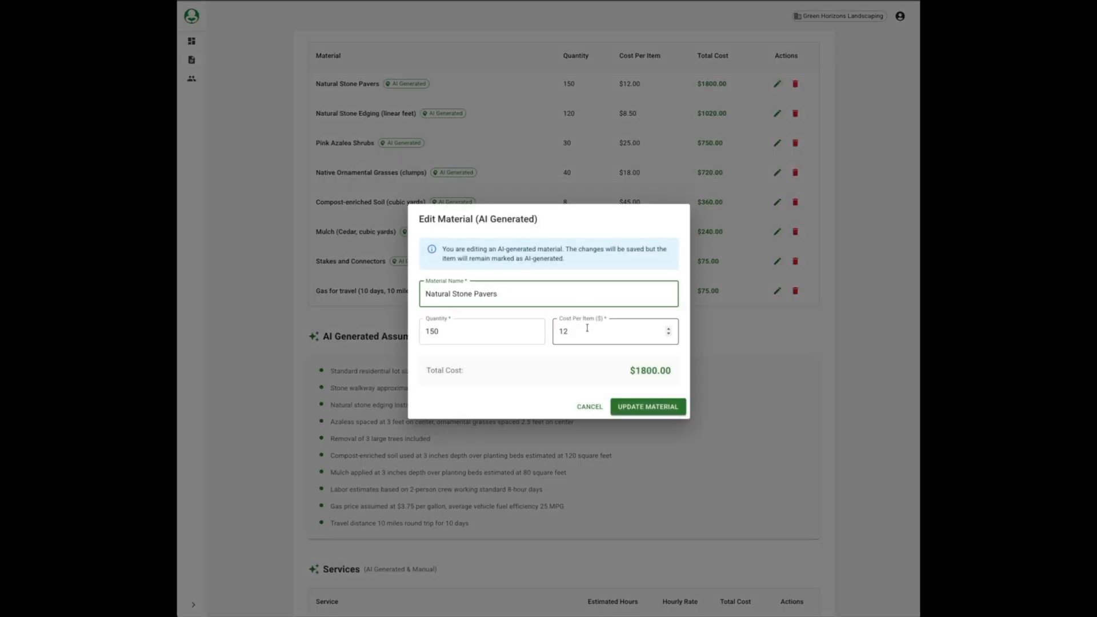
{"action": "left_click", "coordinate": [592, 410]}
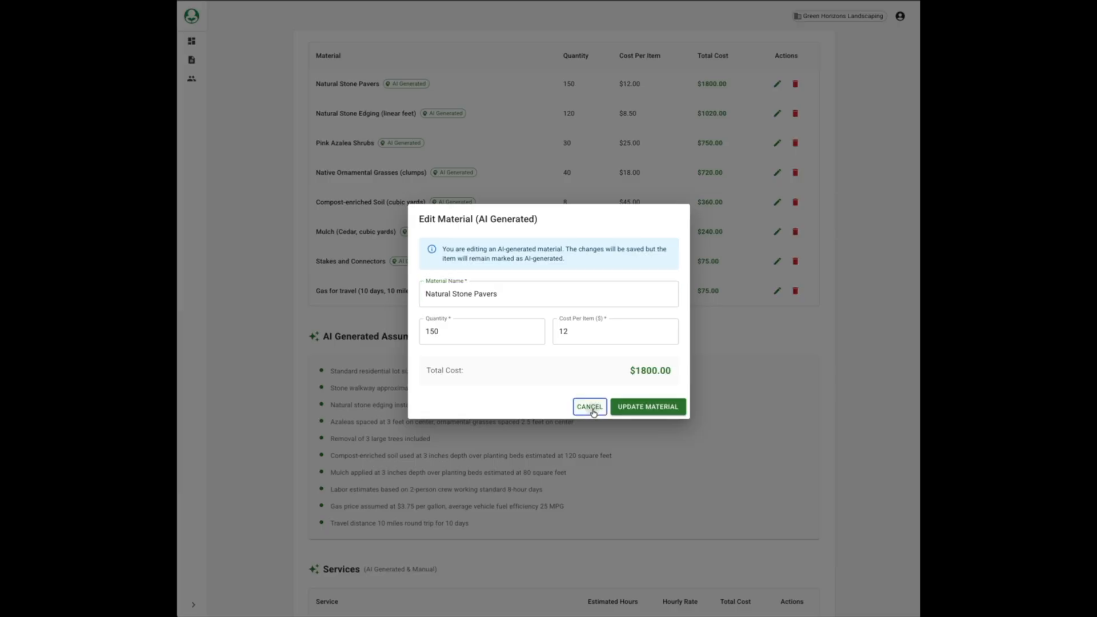
Open the Excavation and Removal of Large Trees service for editing to view its hours and rate, and cancel without changes
{"action": "scroll", "coordinate": [599, 438], "scroll_direction": "down", "scroll_amount": 3}
{"action": "scroll", "coordinate": [582, 439], "scroll_direction": "down", "scroll_amount": 2}
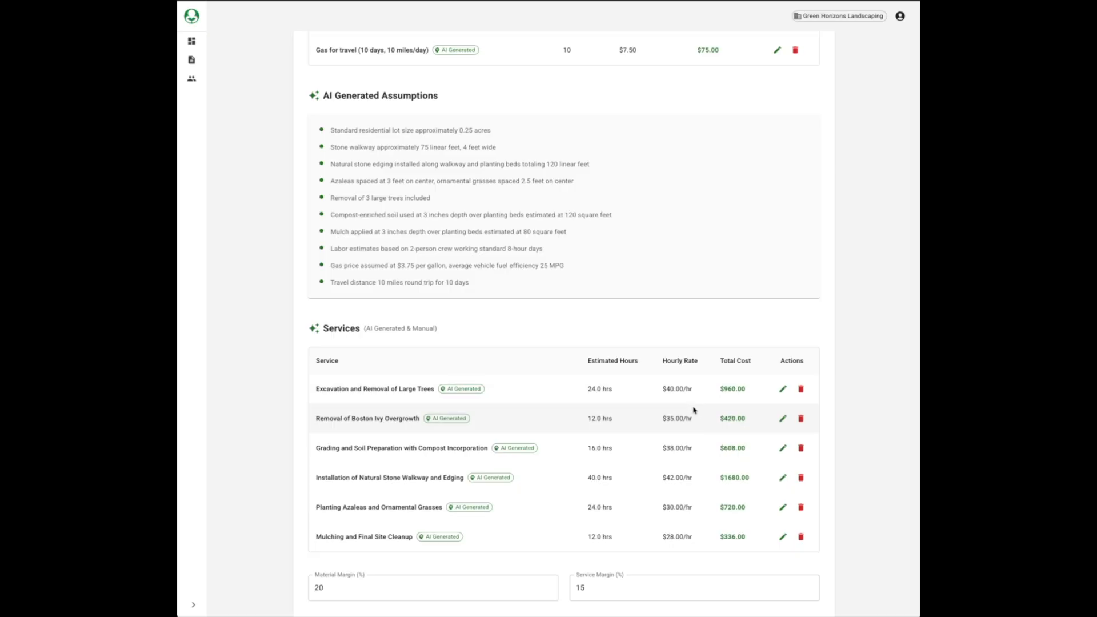
{"action": "left_click", "coordinate": [782, 390]}
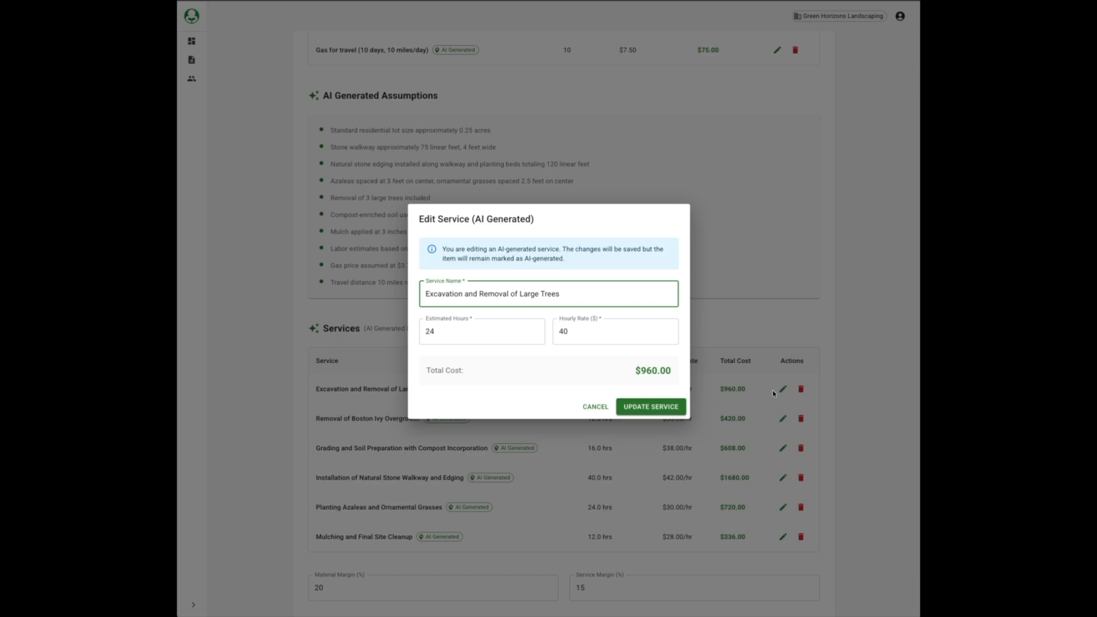
{"action": "left_click", "coordinate": [596, 407]}
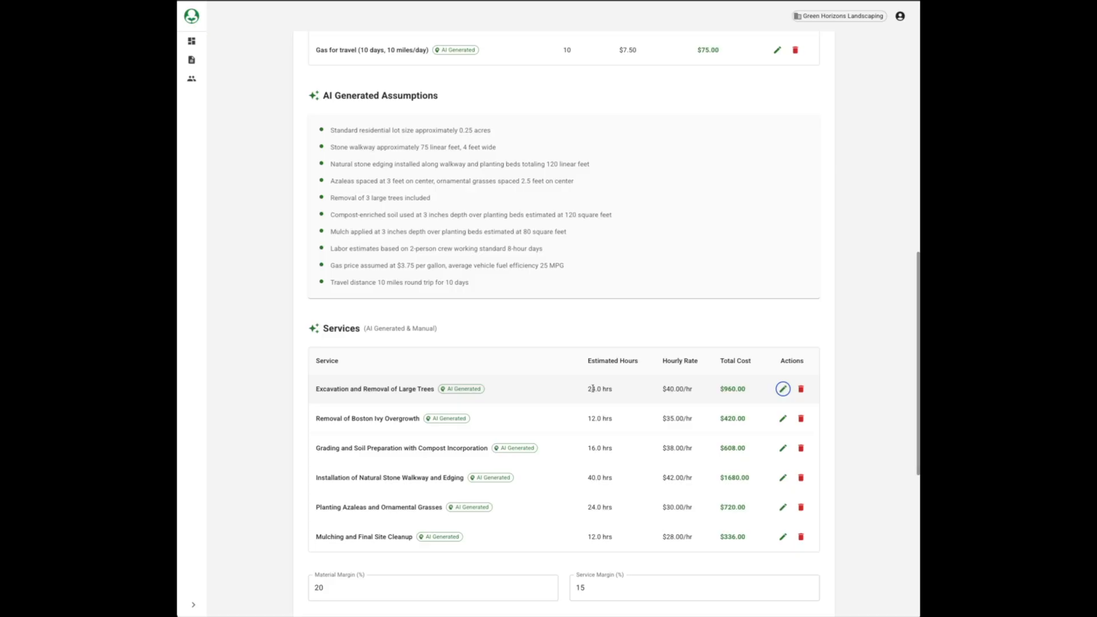
Review the manual addition options, materials and services, and examine the material and service margin amounts in the Cost Summary
{"action": "scroll", "coordinate": [592, 388], "scroll_direction": "up", "scroll_amount": 7}
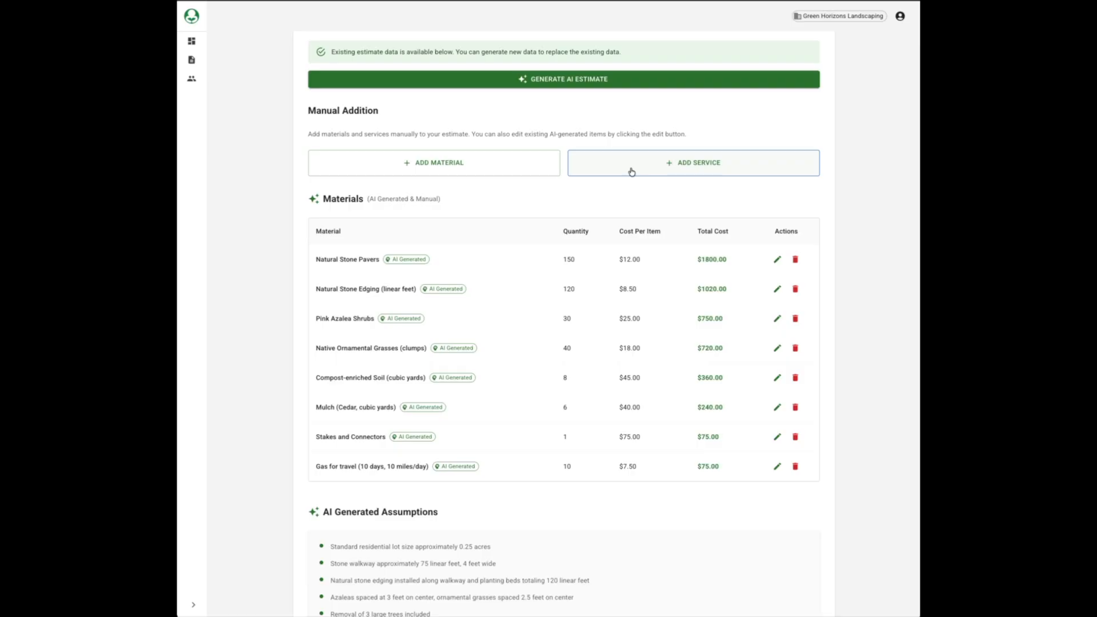
{"action": "scroll", "coordinate": [631, 259], "scroll_direction": "down", "scroll_amount": 4}
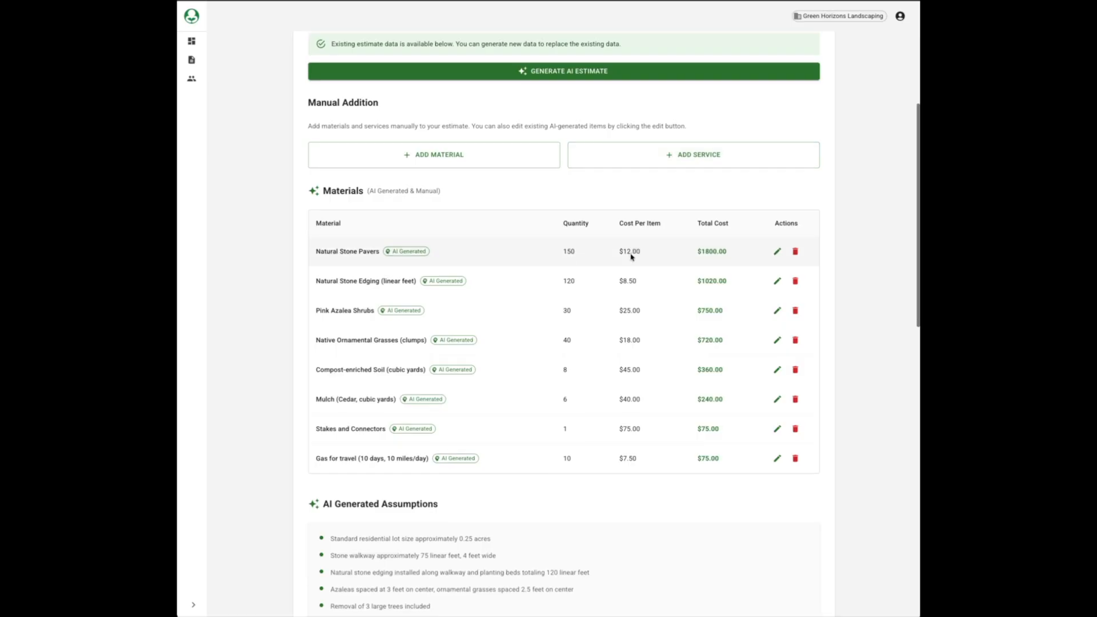
{"action": "scroll", "coordinate": [632, 258], "scroll_direction": "down", "scroll_amount": 8}
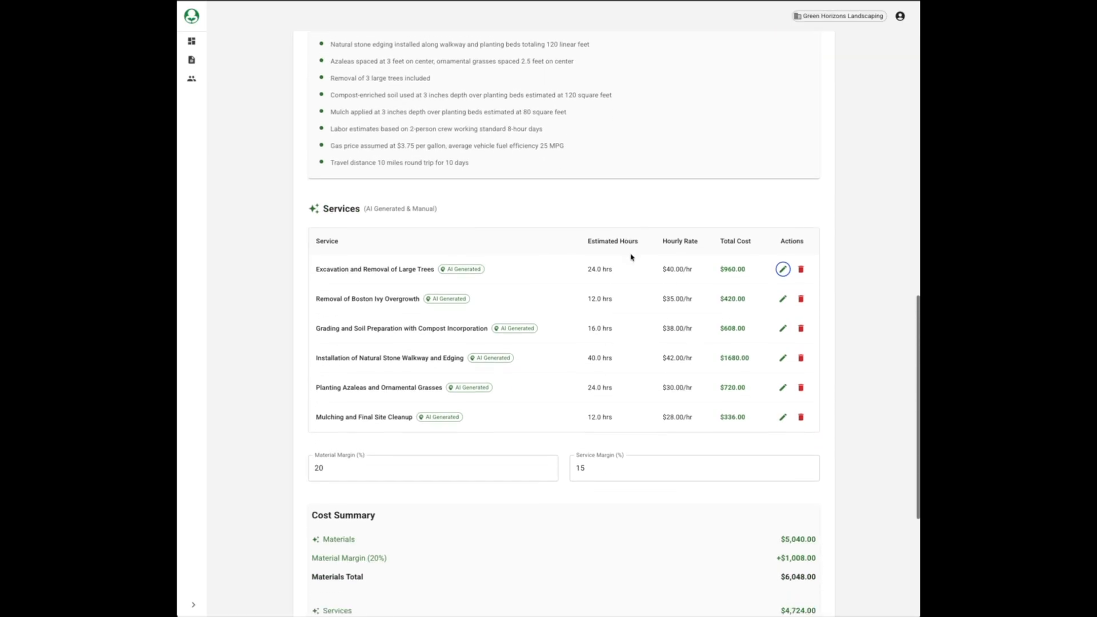
{"action": "scroll", "coordinate": [630, 258], "scroll_direction": "down", "scroll_amount": 3}
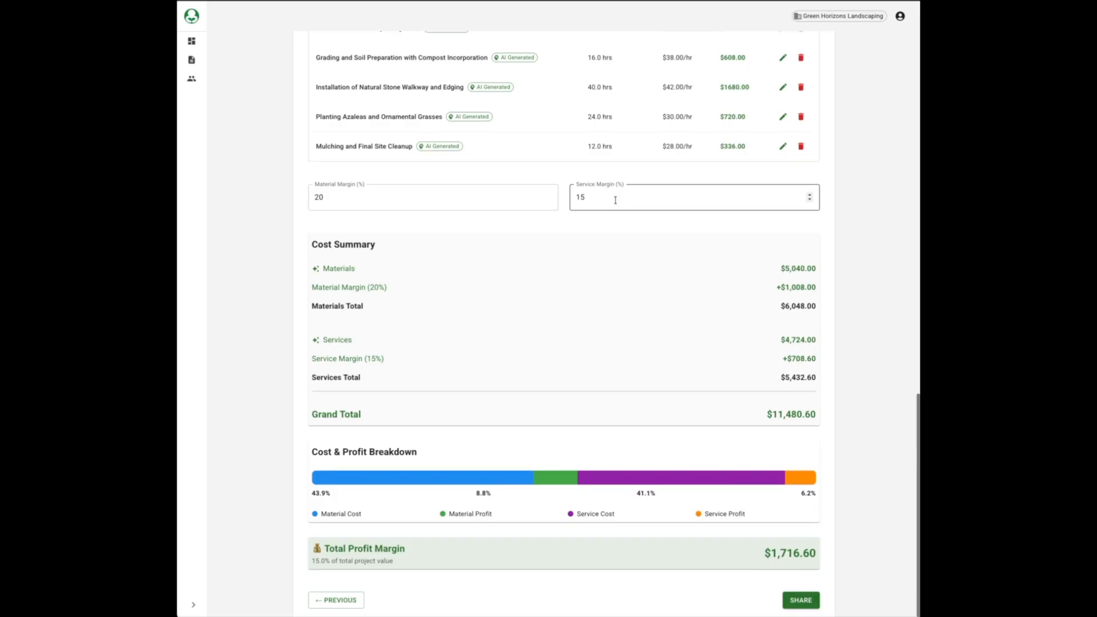
{"action": "scroll", "coordinate": [614, 199], "scroll_direction": "down", "scroll_amount": 1}
{"action": "left_click_drag", "start_coordinate": [779, 277], "coordinate": [820, 280]}
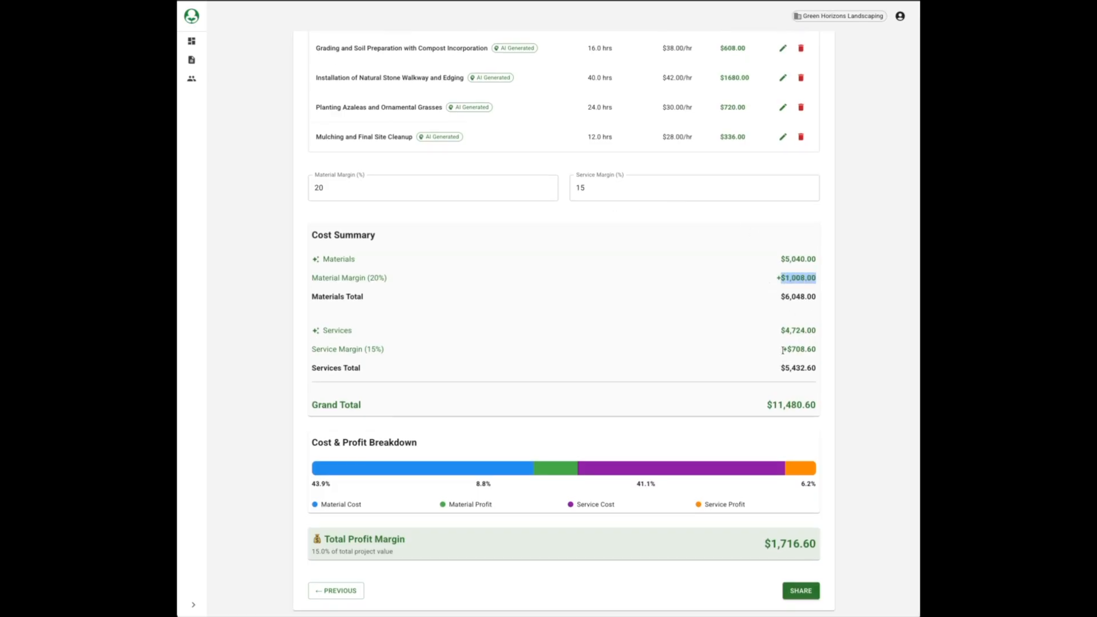
{"action": "left_click_drag", "start_coordinate": [781, 349], "coordinate": [822, 352]}
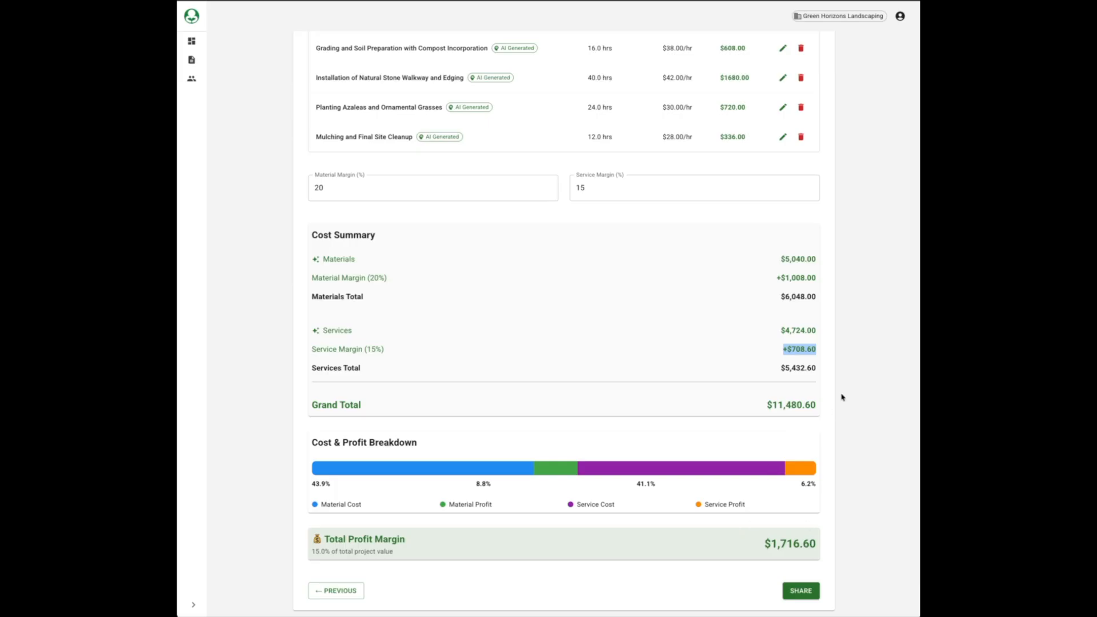
Set the service margin to 20% and check the recalculated cost summary and profit breakdown
{"action": "left_click", "coordinate": [740, 191]}
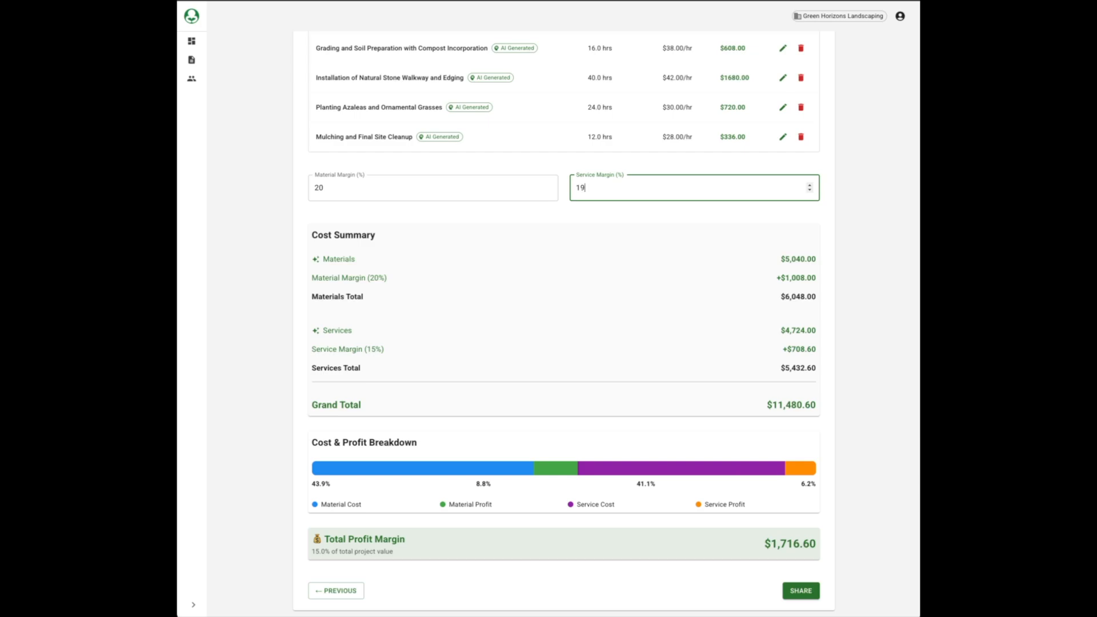
{"action": "left_click", "coordinate": [881, 231]}
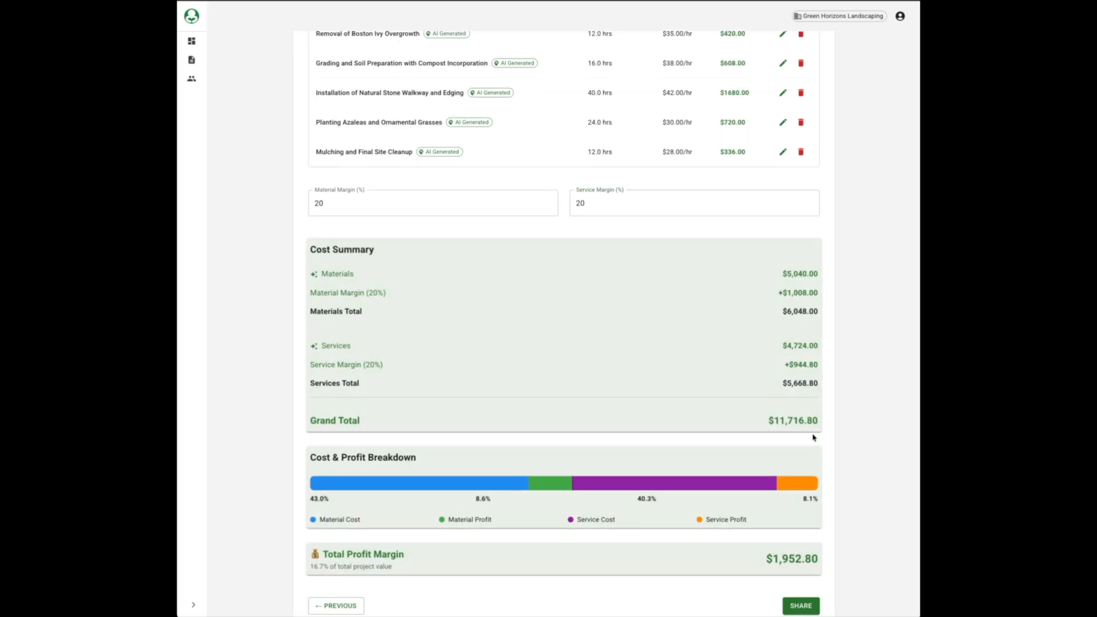
{"action": "scroll", "coordinate": [841, 443], "scroll_direction": "down", "scroll_amount": 1}
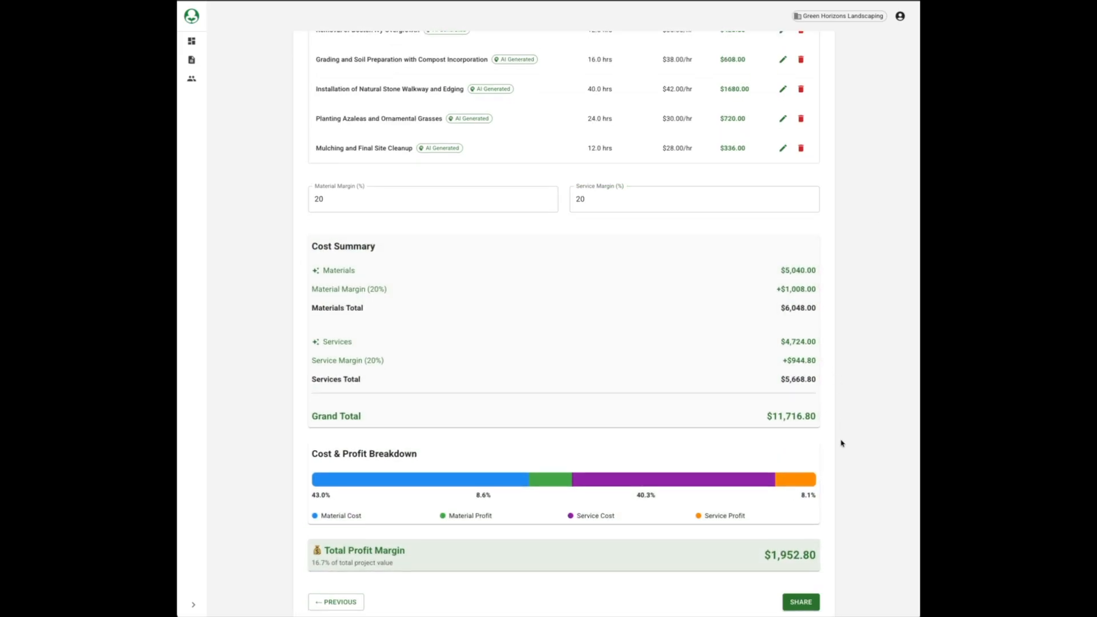